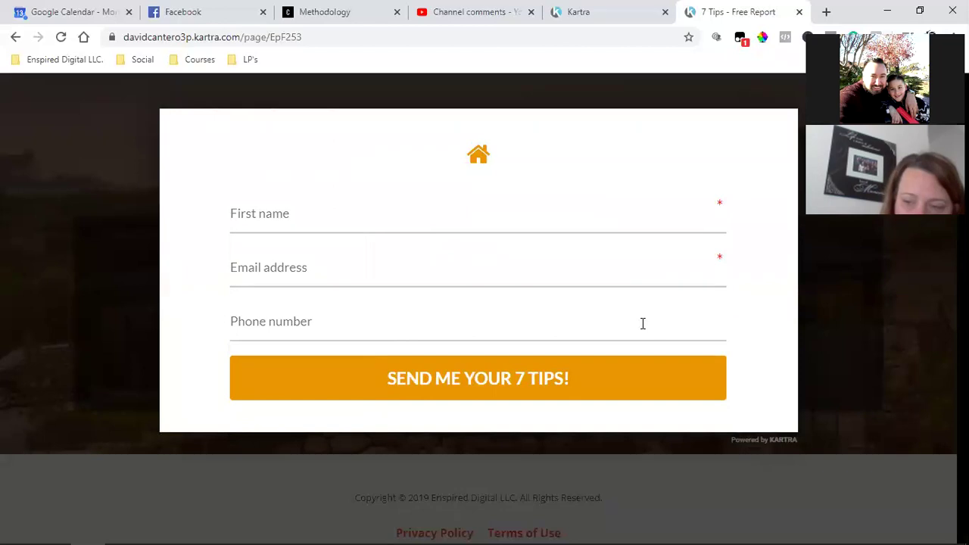
On Facebook, scroll to the Value Capital Funding video ad and open its FREE Debt Reduction Guide form
click(187, 7)
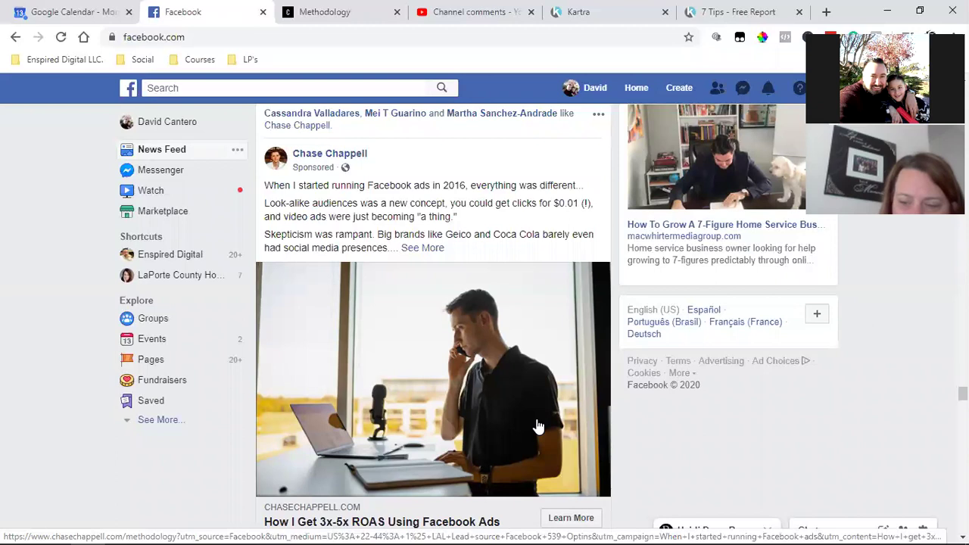
scroll(538, 427, down, 2)
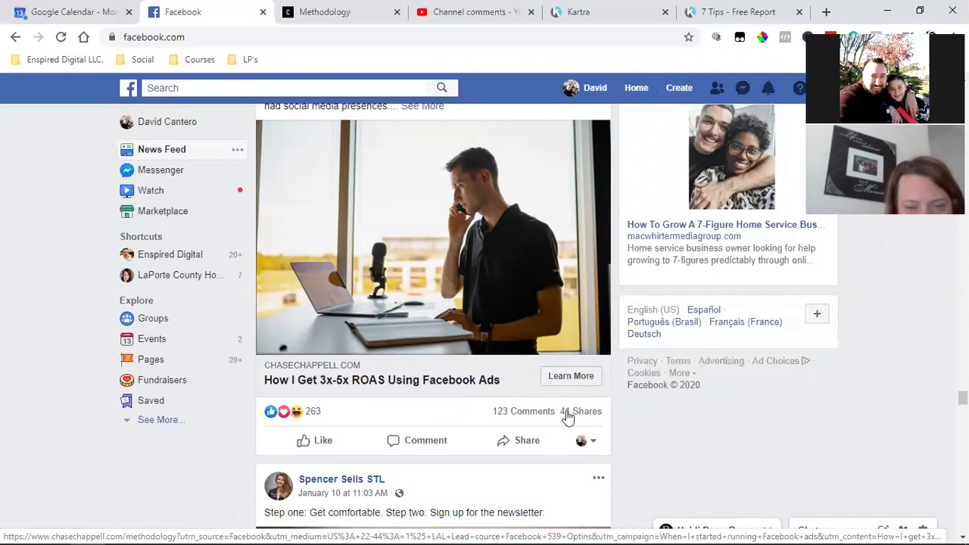
scroll(867, 380, down, 1)
scroll(866, 380, down, 15)
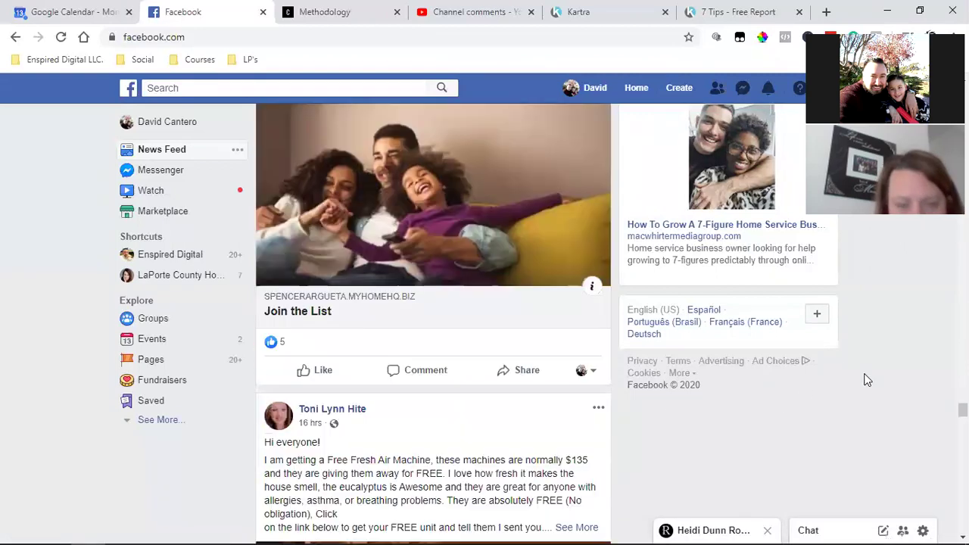
scroll(867, 380, down, 9)
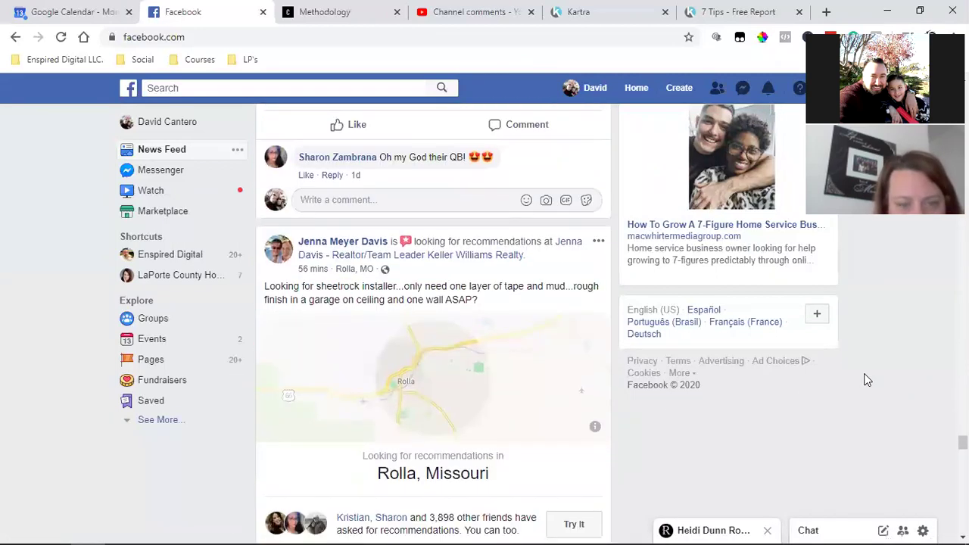
scroll(867, 380, down, 4)
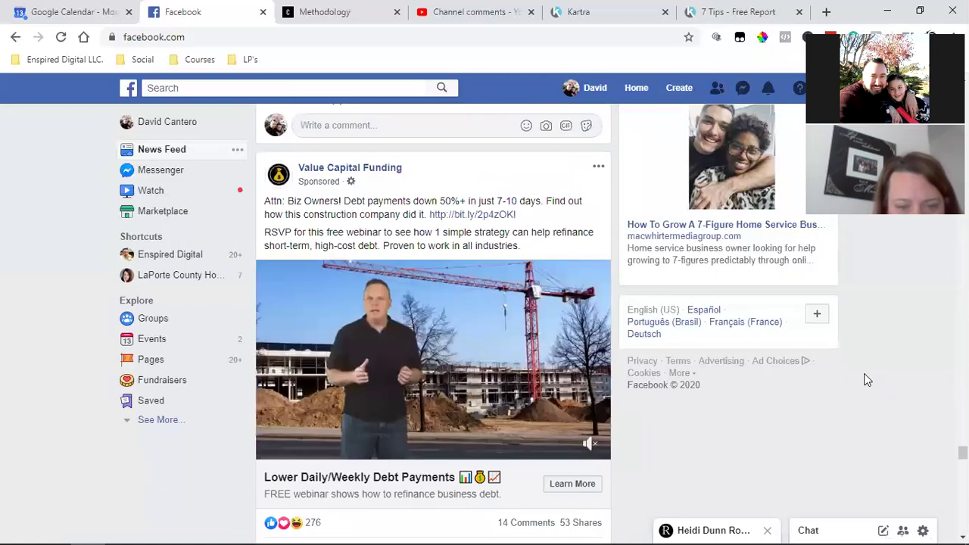
click(566, 342)
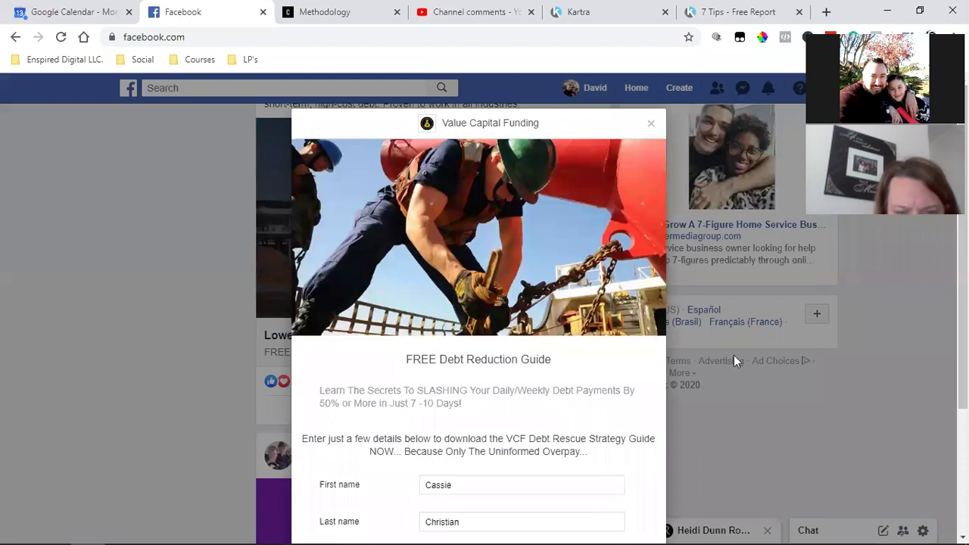
Close the lead form, pause the Value Capital Funding ad video and select its first paragraph
click(654, 124)
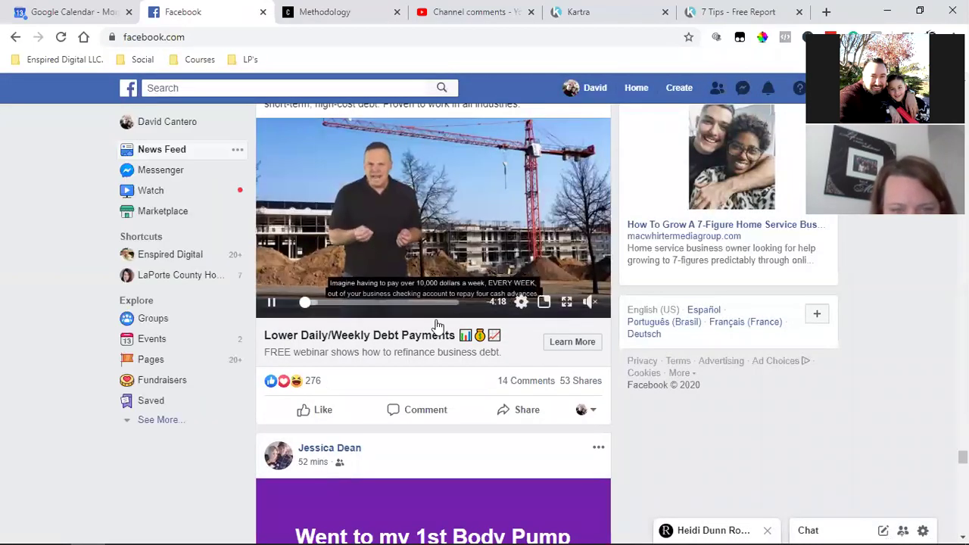
scroll(437, 325, up, 2)
click(270, 445)
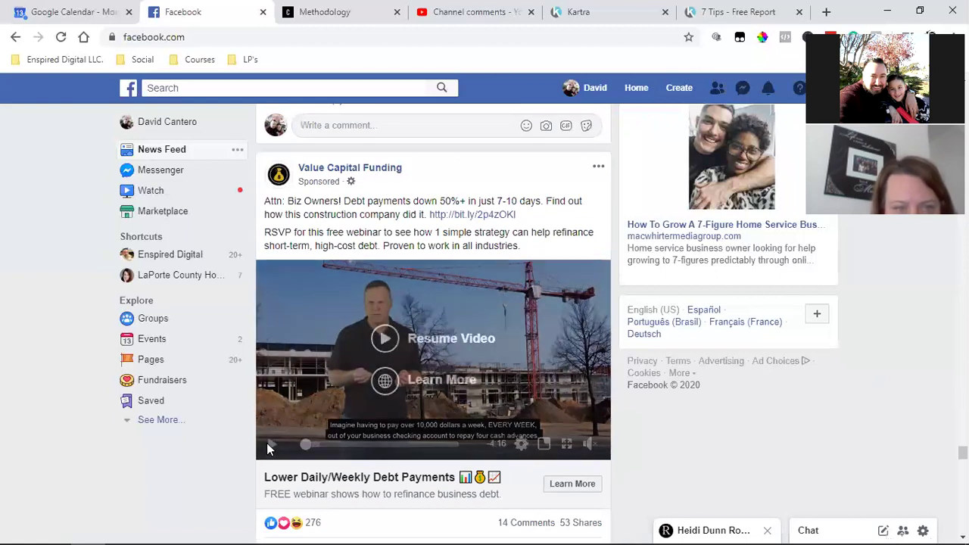
triple_click(305, 201)
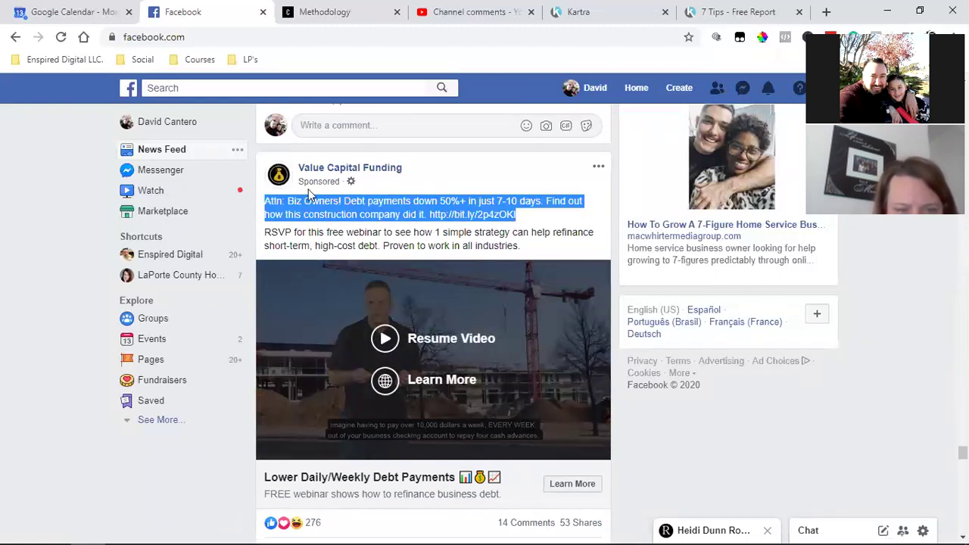
Reopen the lead form and scroll to its prefilled phone, email and company fields
scroll(585, 314, down, 2)
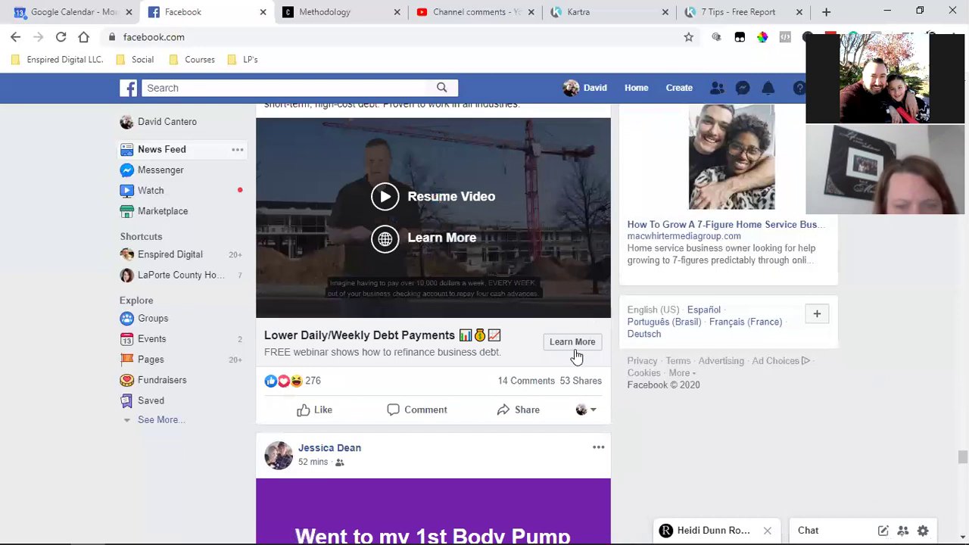
click(577, 342)
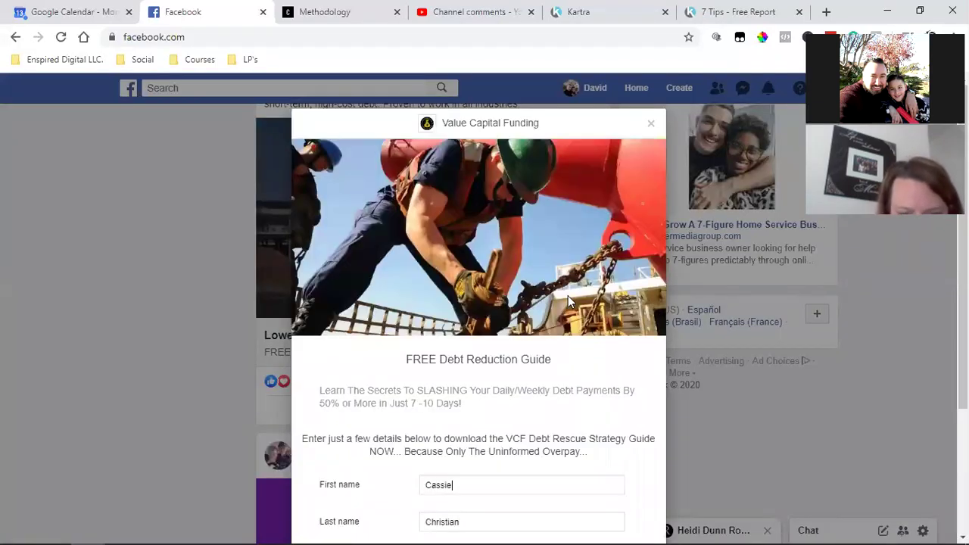
scroll(563, 360, down, 3)
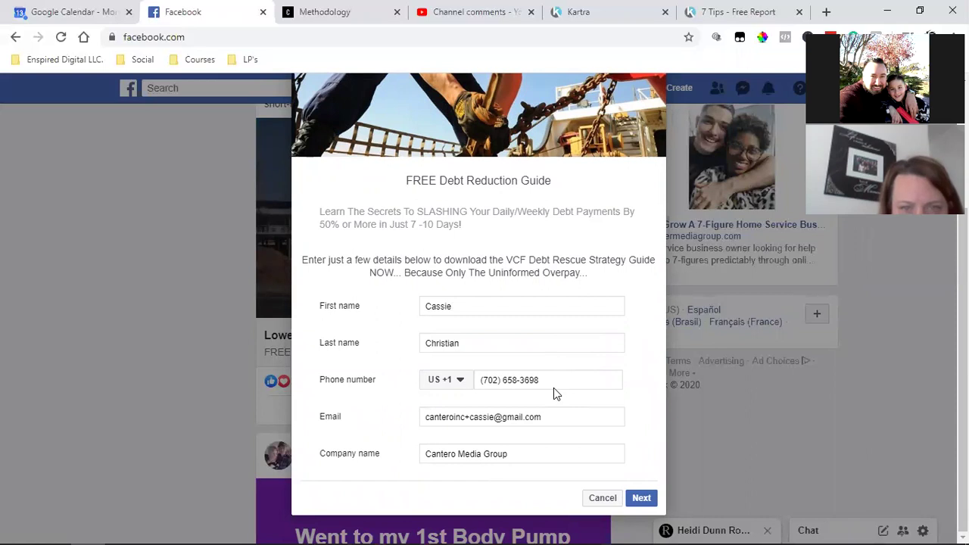
Delete the prefilled phone, first name, last name and email values from the lead form
triple_click(555, 381)
key(BackSpace)
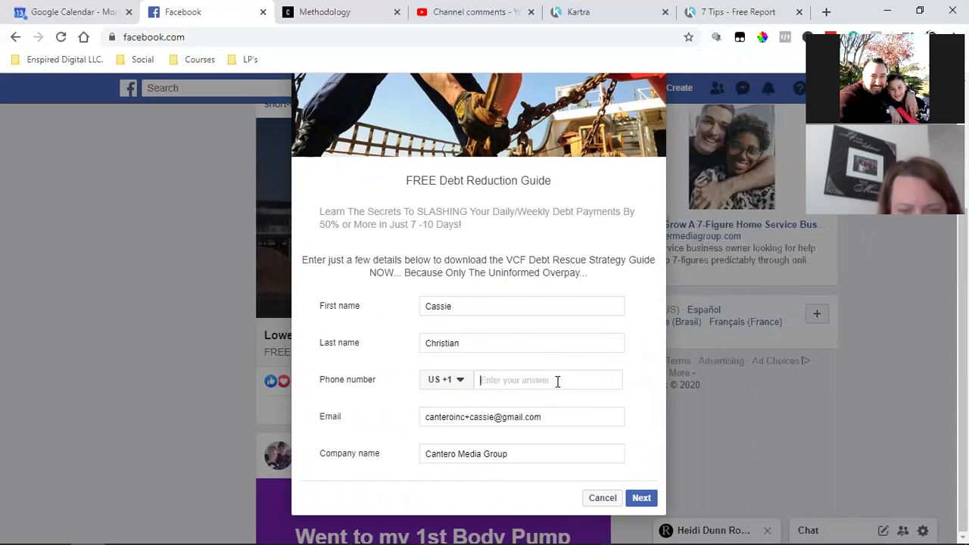
double_click(436, 306)
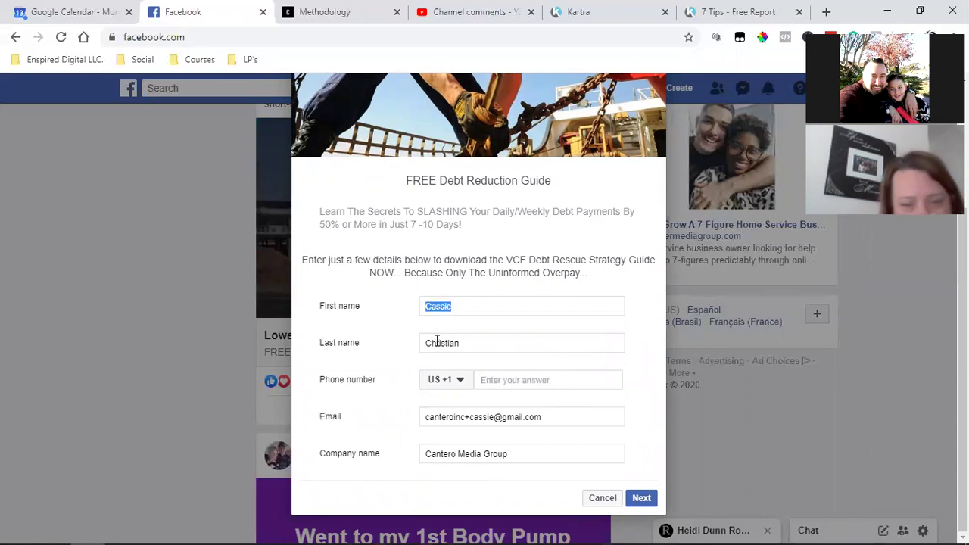
key(BackSpace)
double_click(437, 342)
key(BackSpace)
triple_click(459, 416)
key(BackSpace)
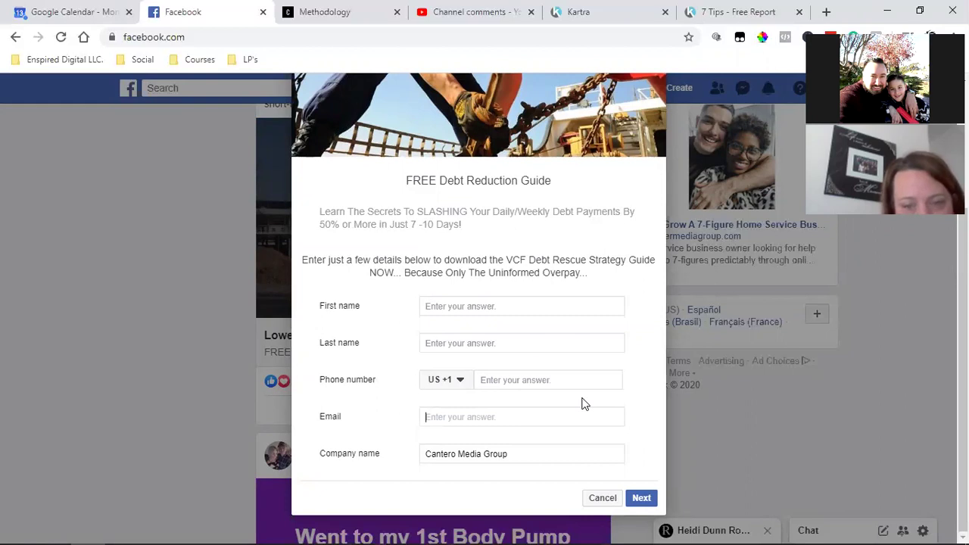
Go to the 7 Tips - Free Report page and close its opt-in popup
scroll(583, 404, up, 3)
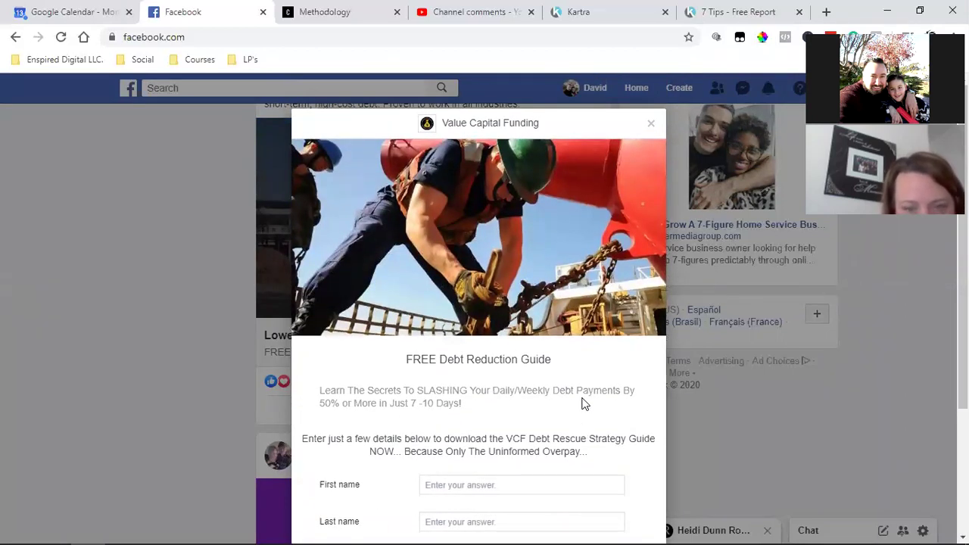
scroll(582, 403, down, 2)
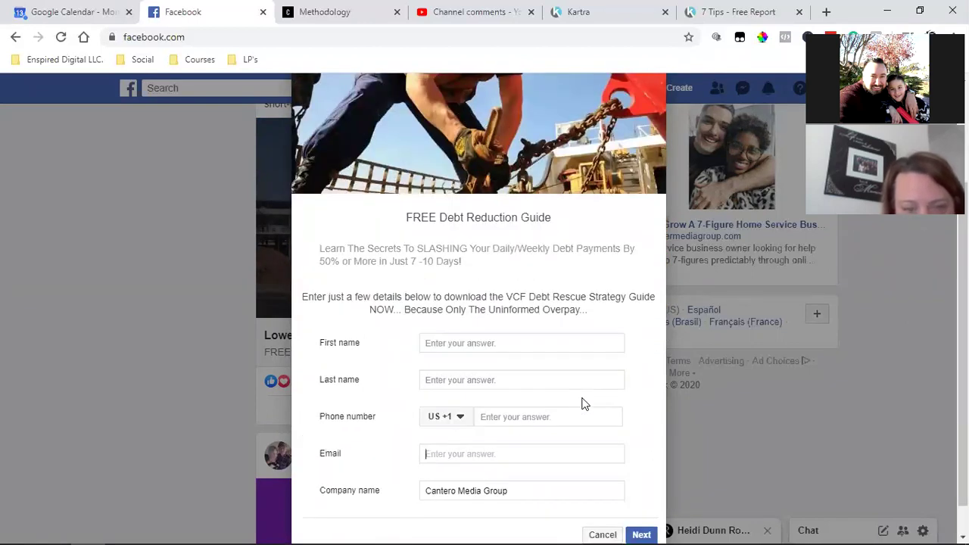
click(735, 10)
click(894, 405)
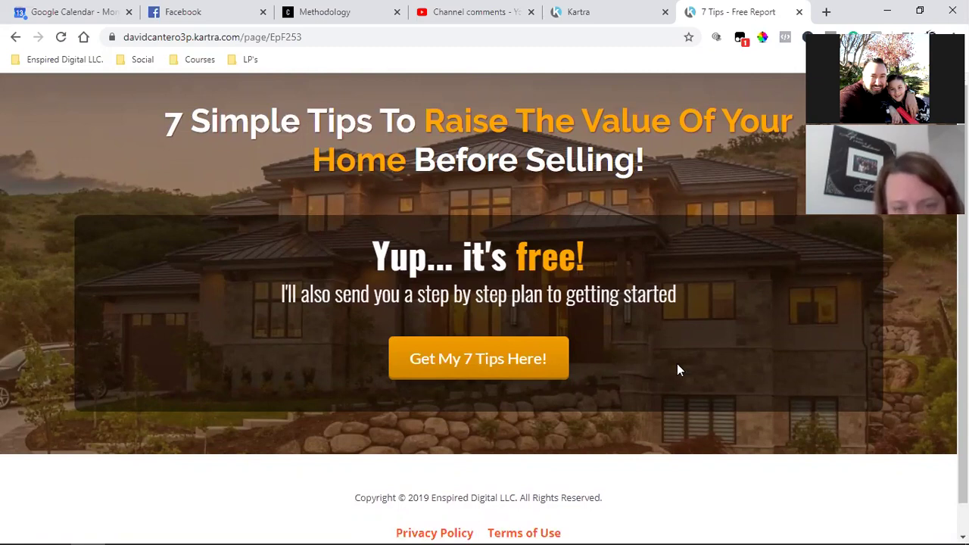
Review the Value Capital Funding lead form on Facebook, then close it to reveal the debt payments post
click(207, 9)
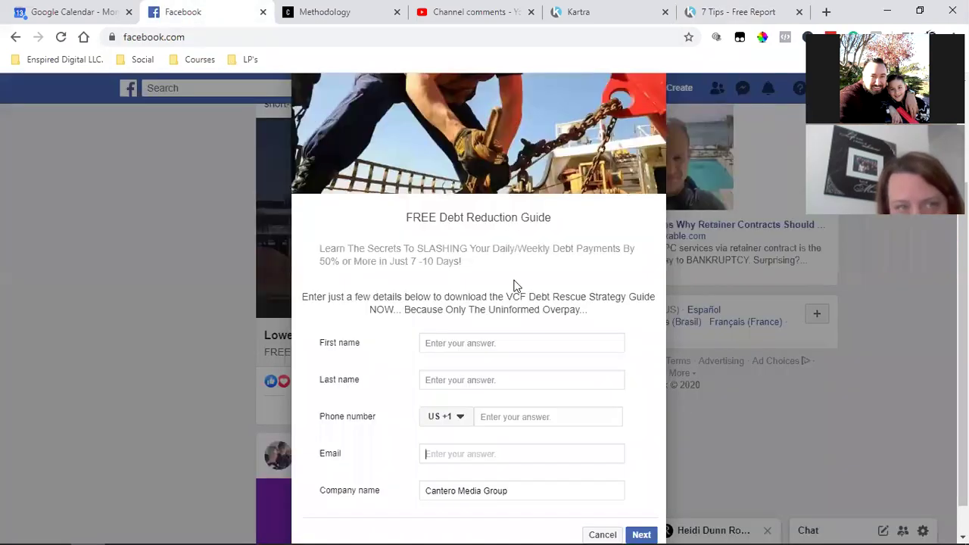
scroll(530, 353, up, 2)
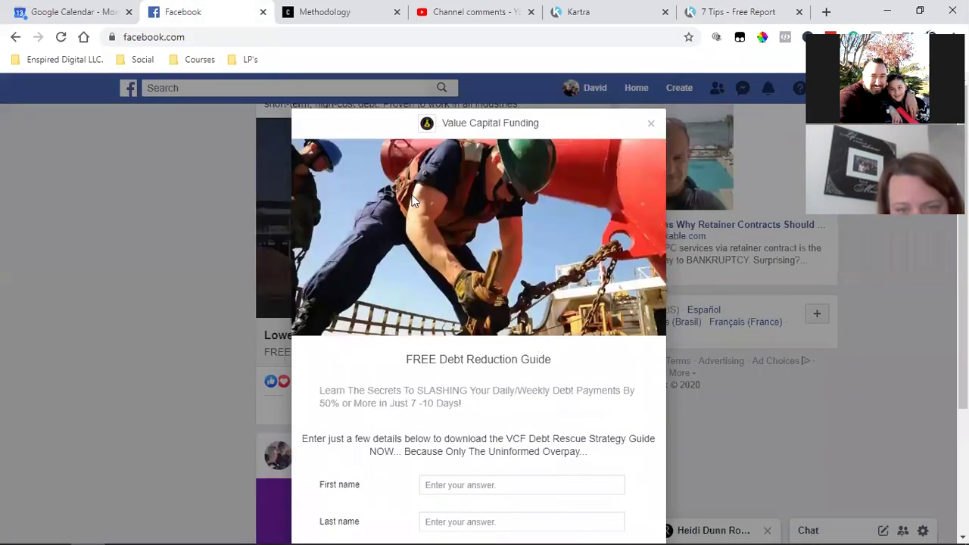
scroll(579, 391, down, 2)
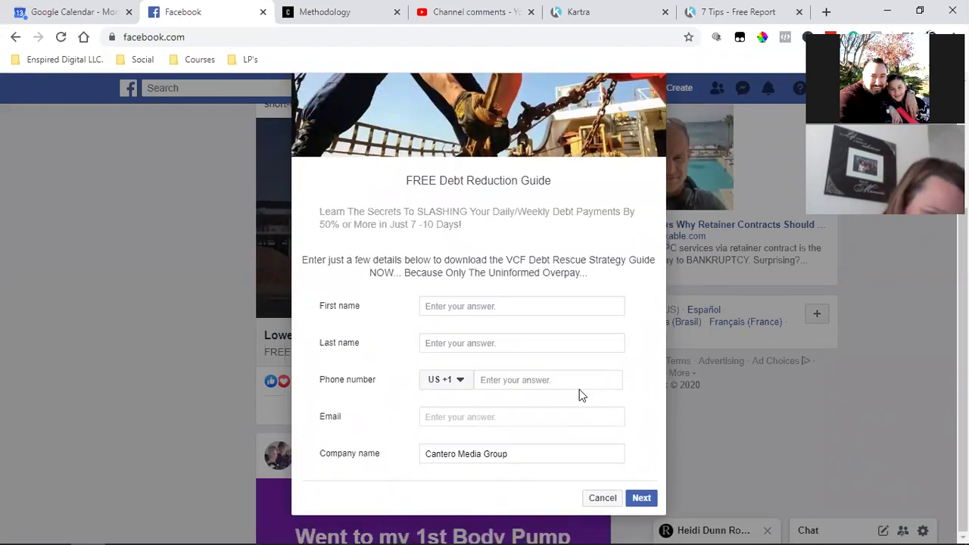
scroll(579, 389, up, 3)
scroll(580, 390, down, 2)
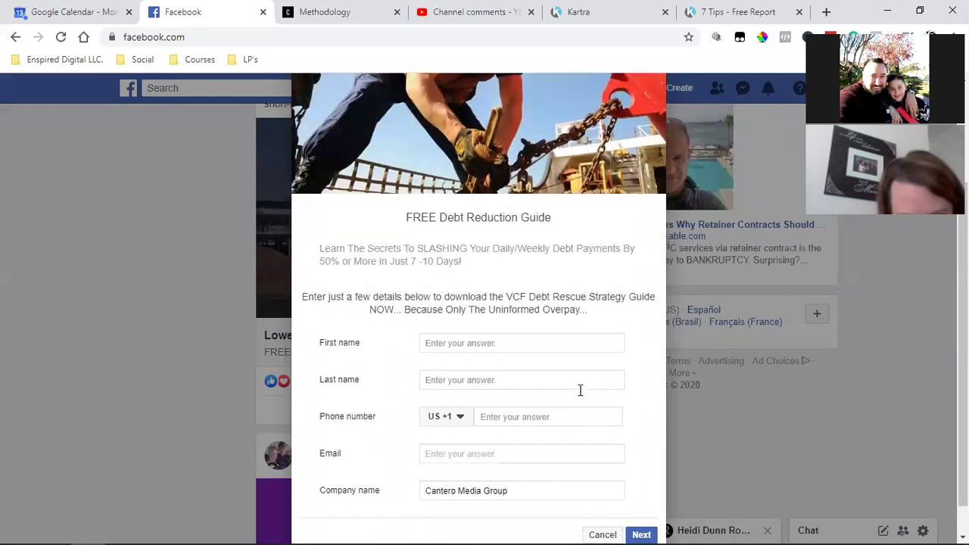
scroll(580, 389, down, 1)
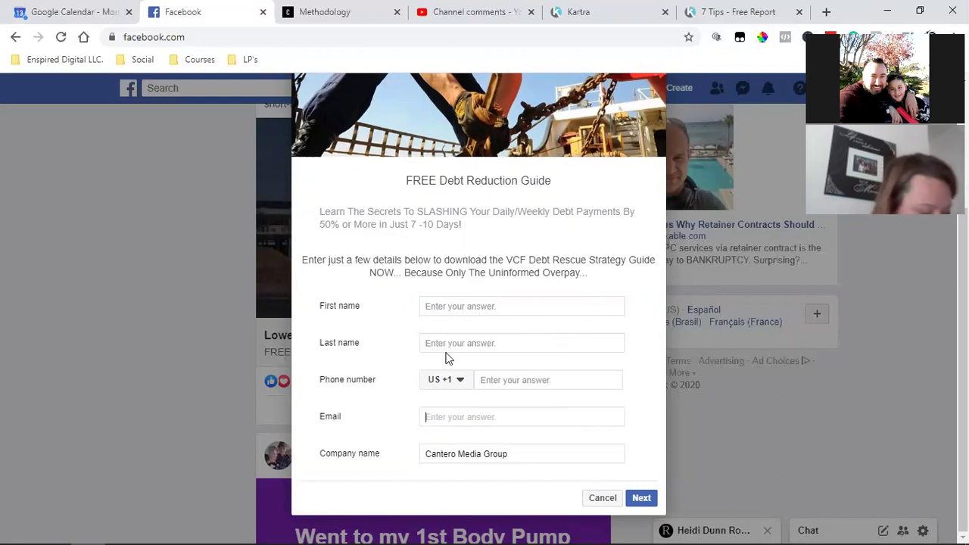
scroll(130, 372, up, 3)
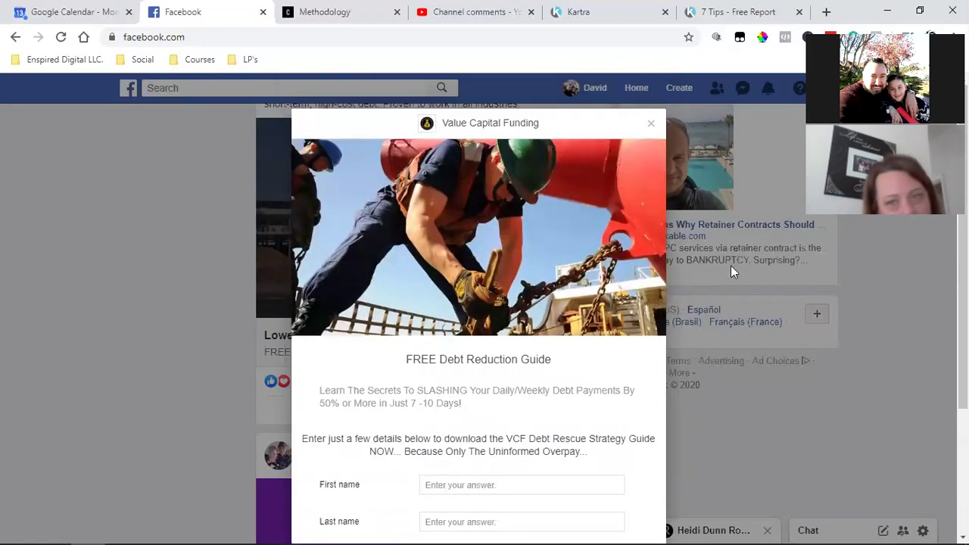
click(650, 123)
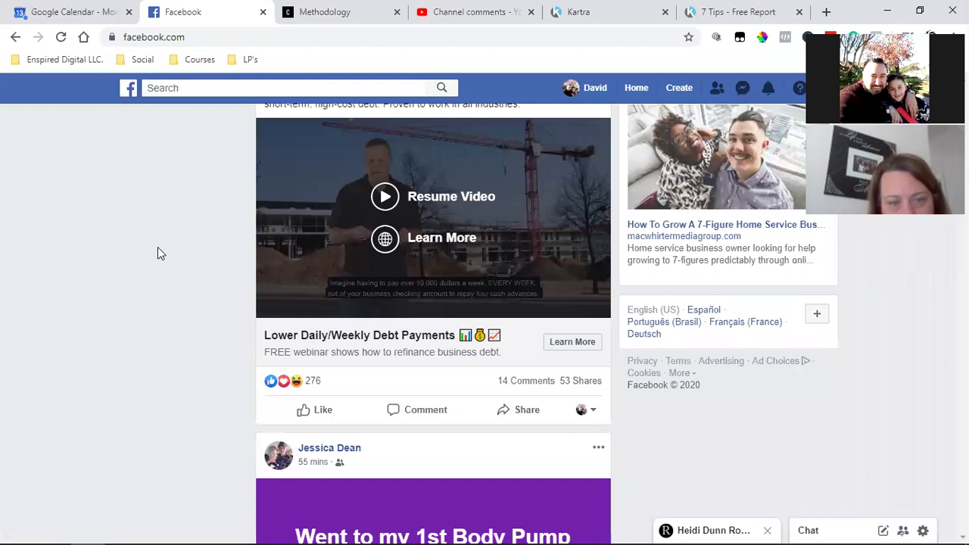
Open the Enspired Digital page, then open a new blank browser tab
click(157, 250)
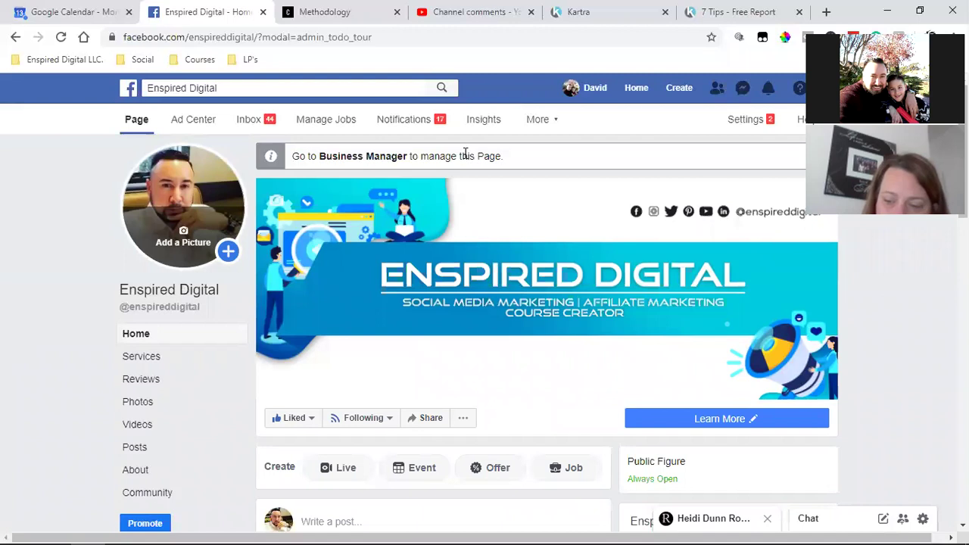
click(826, 11)
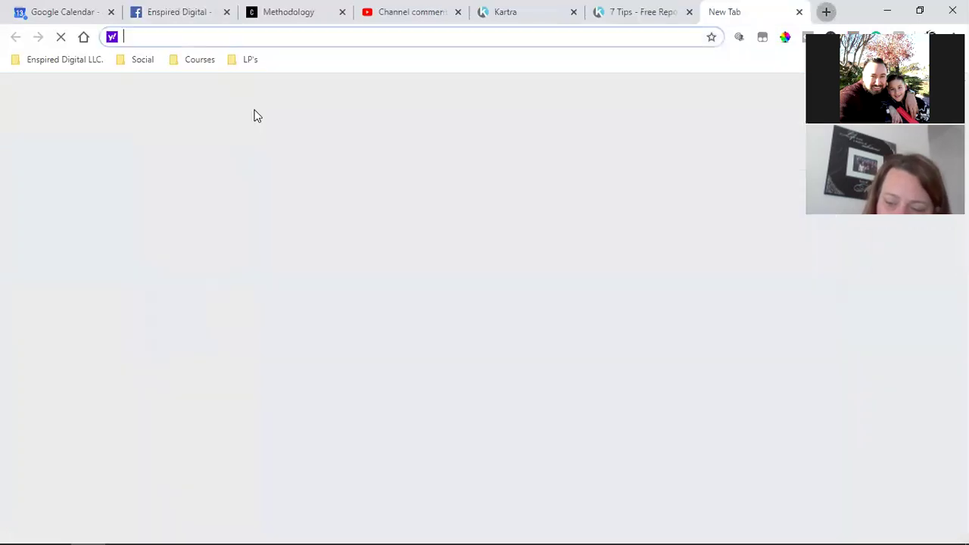
Open the 45-minute Social Media Strategy Call page from bookmarks and advance to January 20–26, 2020
click(53, 60)
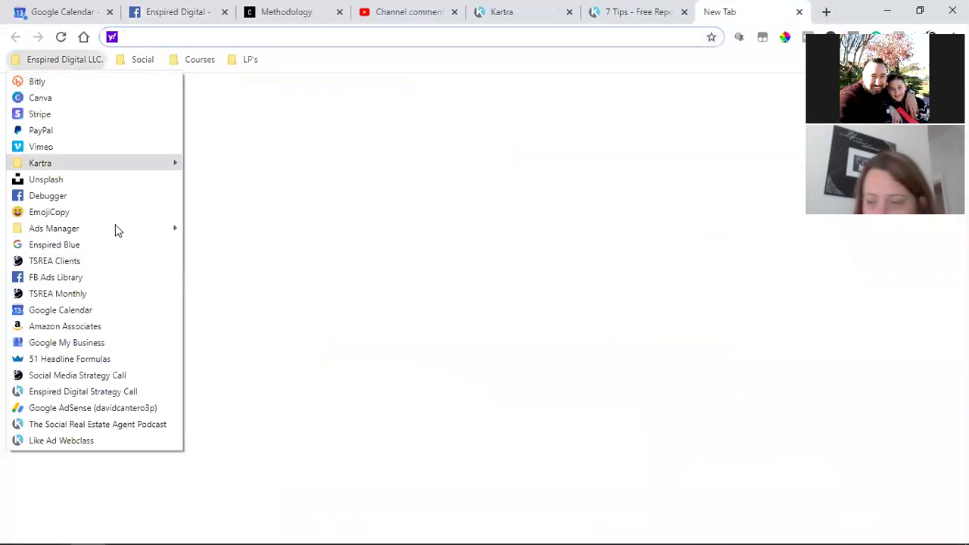
click(112, 376)
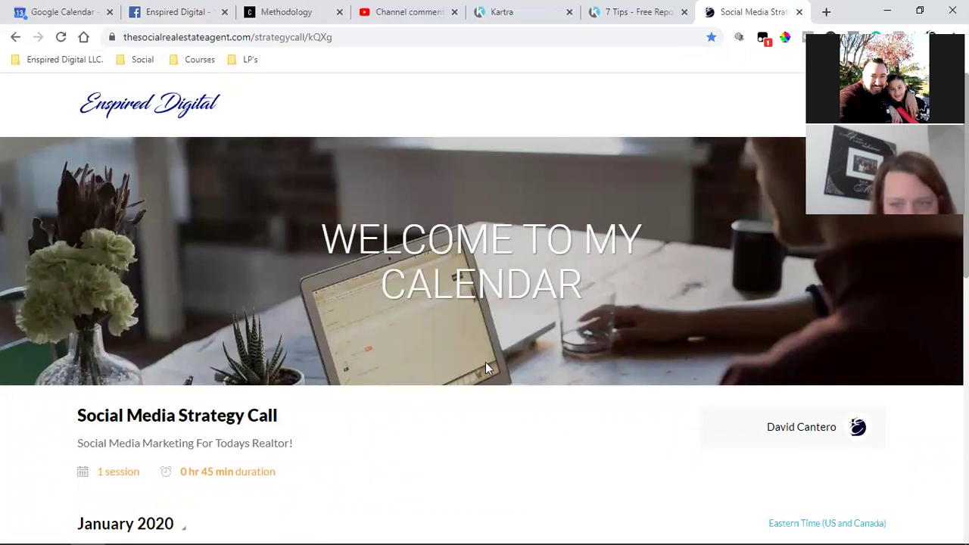
scroll(487, 368, down, 3)
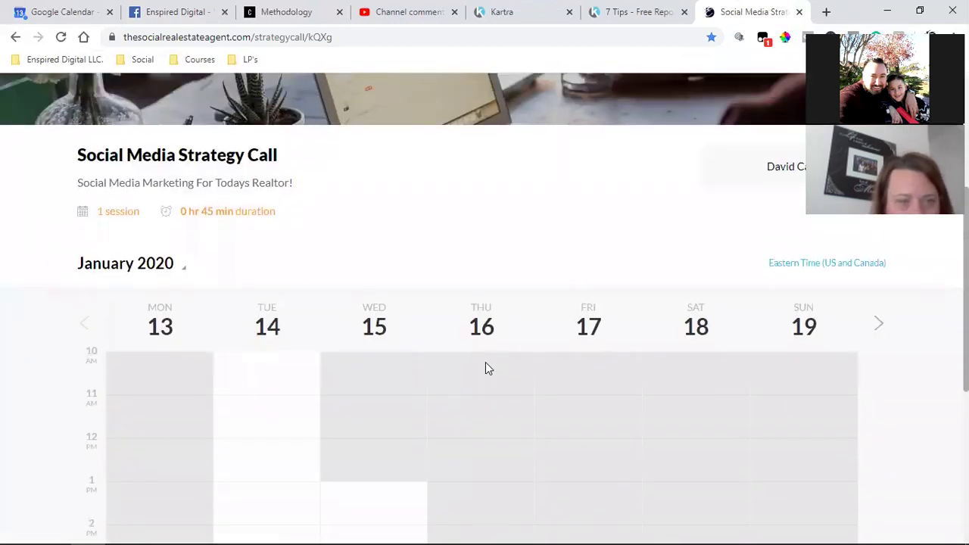
scroll(486, 369, up, 3)
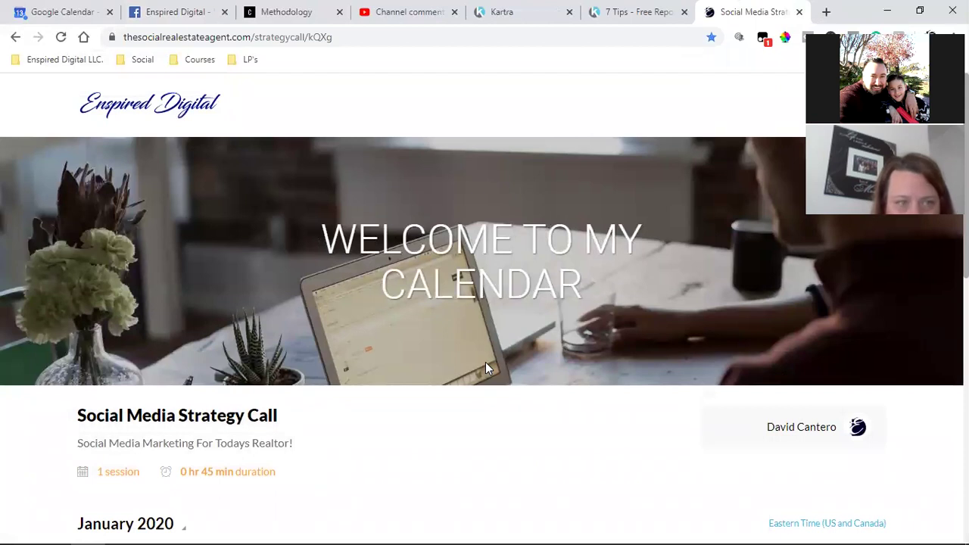
click(252, 36)
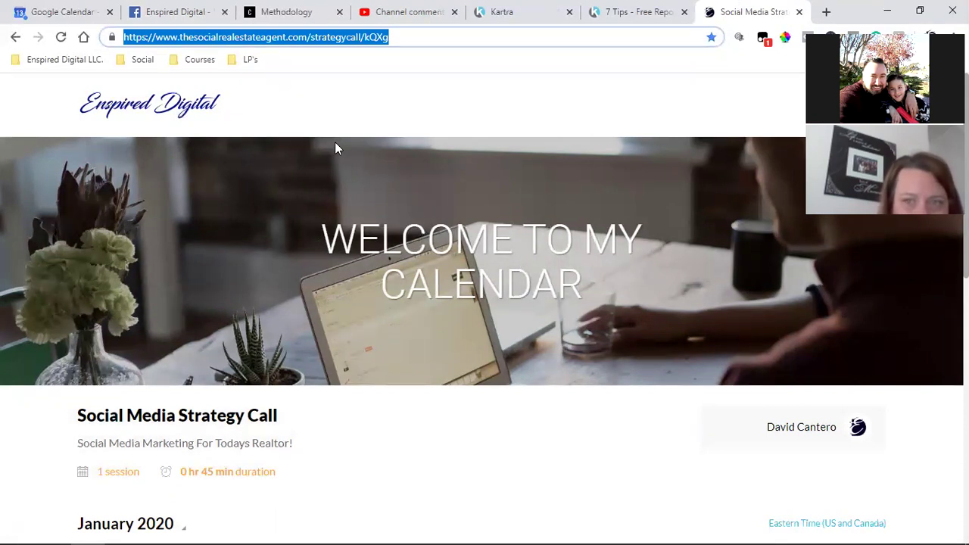
scroll(444, 383, down, 5)
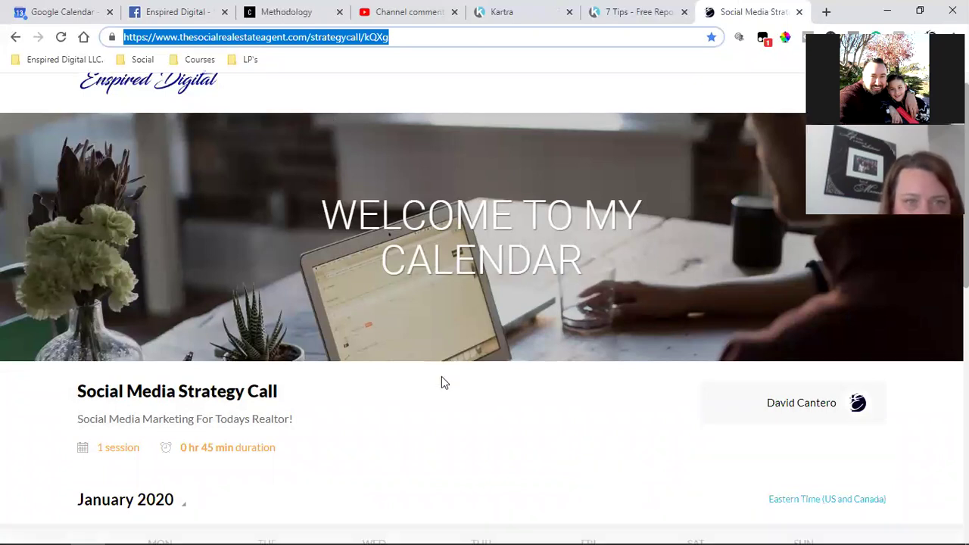
click(877, 303)
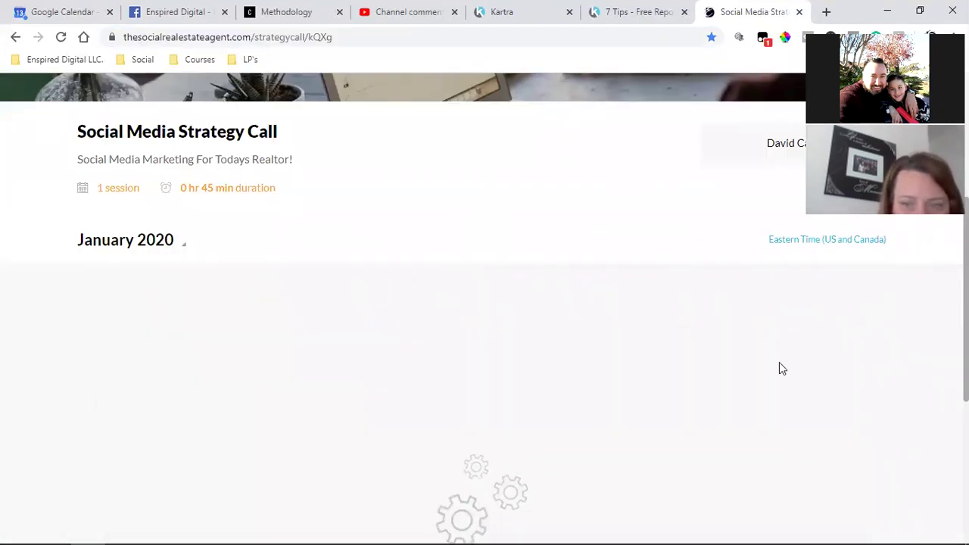
scroll(725, 389, down, 2)
scroll(544, 424, down, 3)
scroll(550, 424, up, 6)
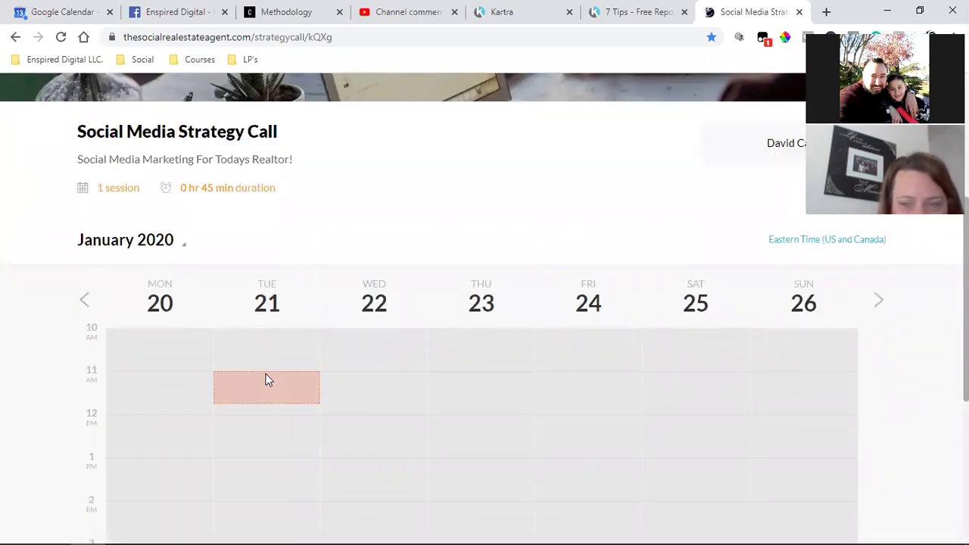
Preview booking Tuesday 14, 10:00–10:45 am, then close the booking form and calendar tab unsubmitted
click(85, 302)
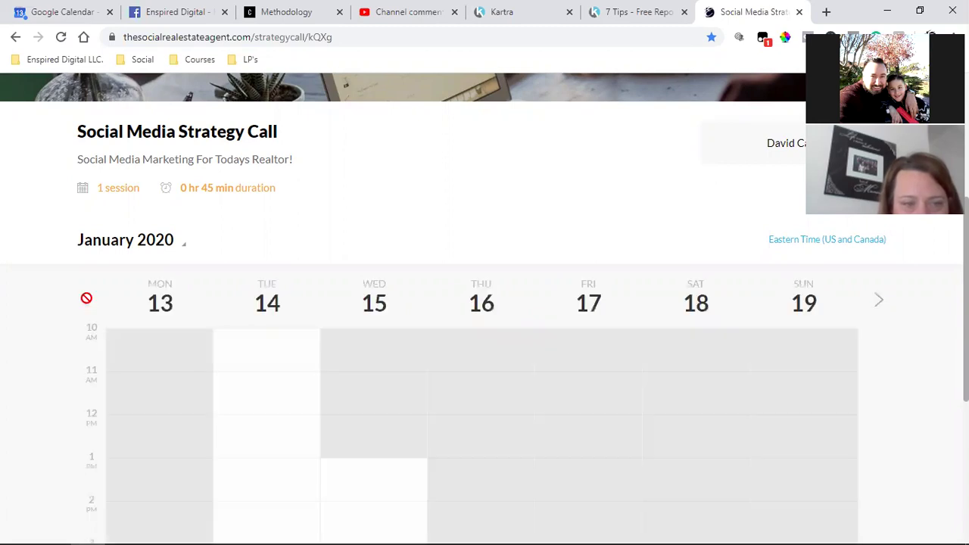
click(271, 341)
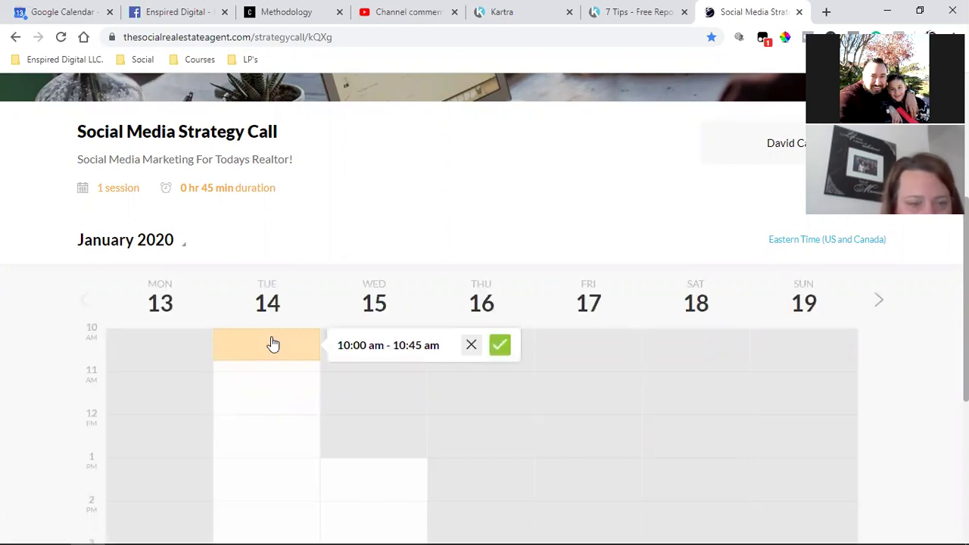
click(496, 345)
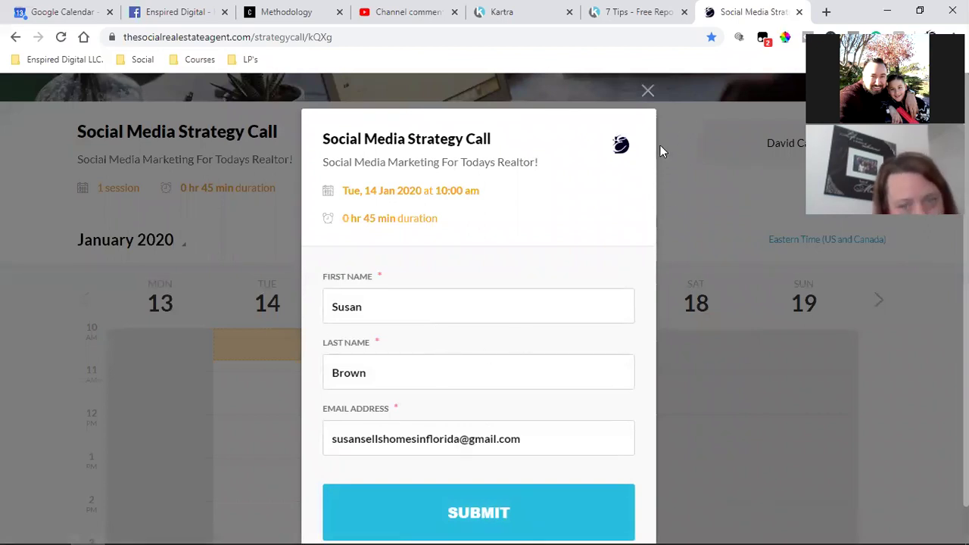
click(648, 92)
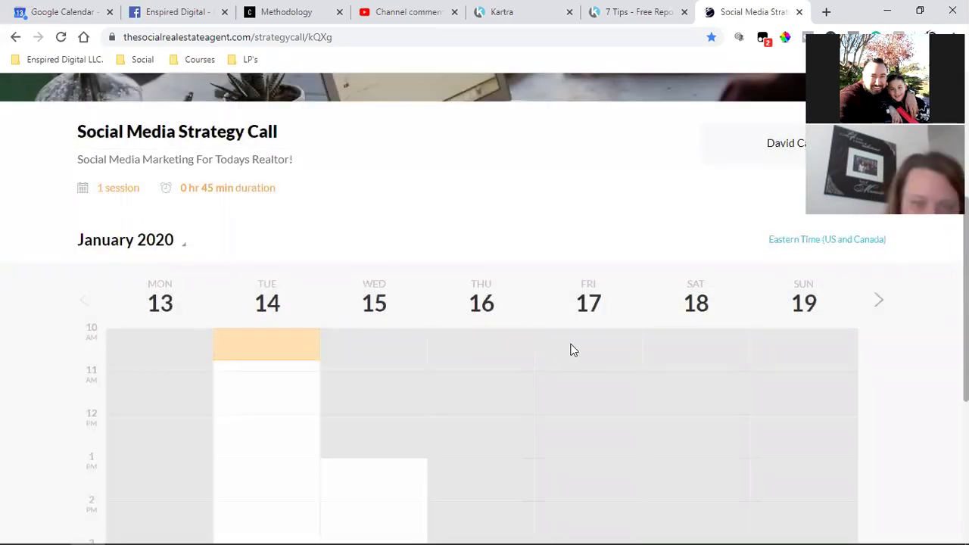
scroll(575, 360, up, 5)
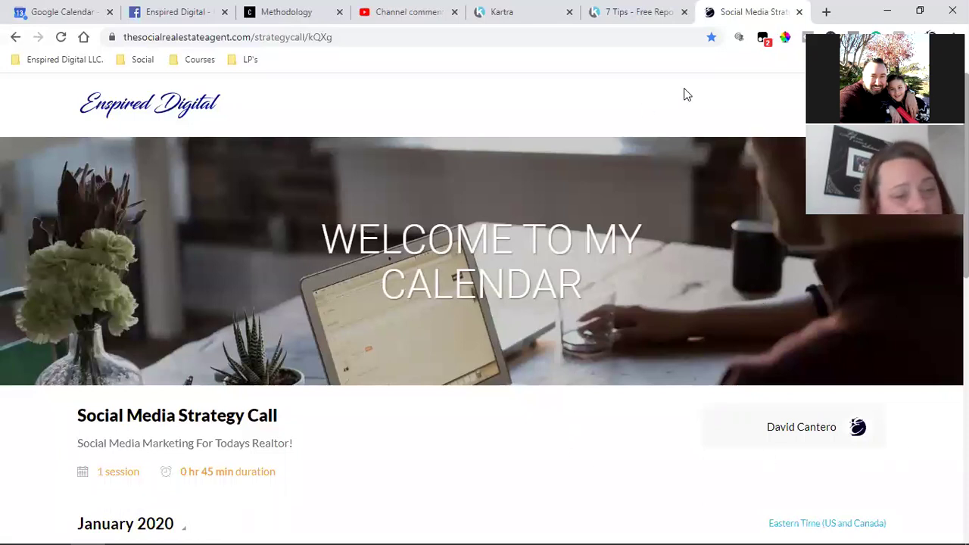
click(798, 12)
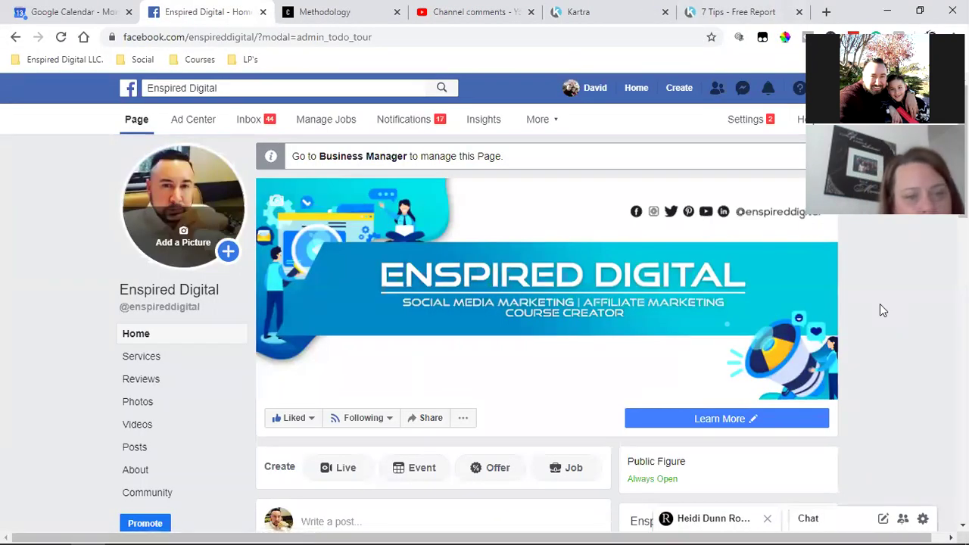
Close the Channel comments and Methodology tabs, keeping Enspired Digital open
click(531, 12)
click(475, 13)
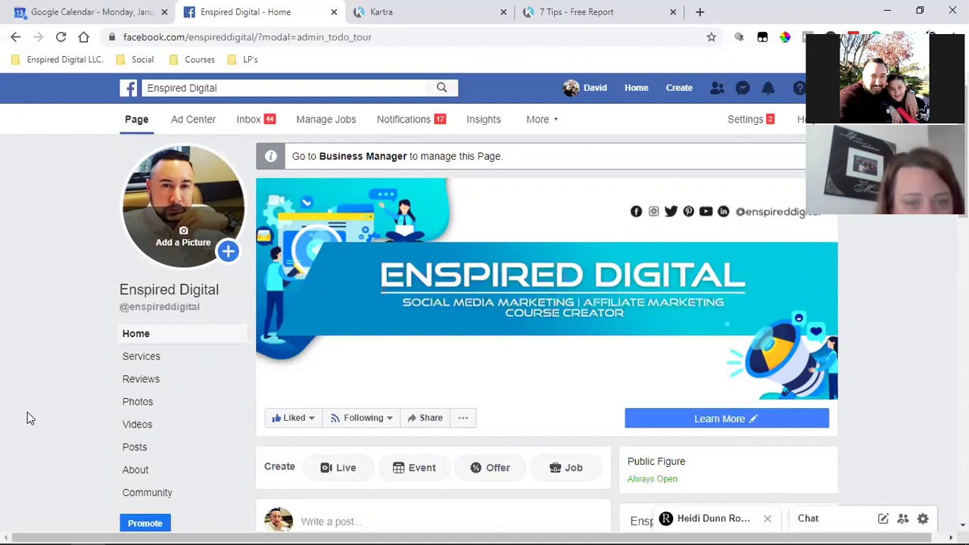
scroll(235, 458, down, 2)
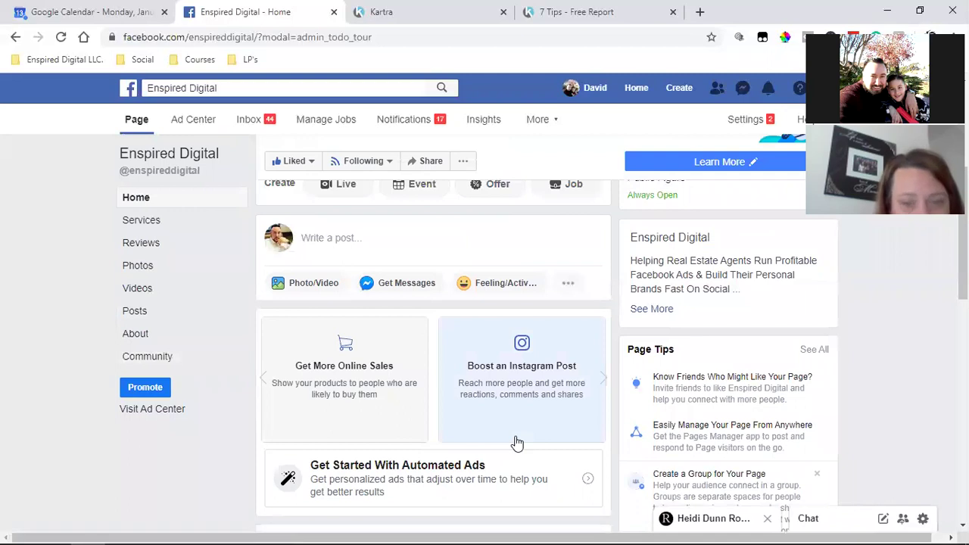
scroll(517, 443, down, 4)
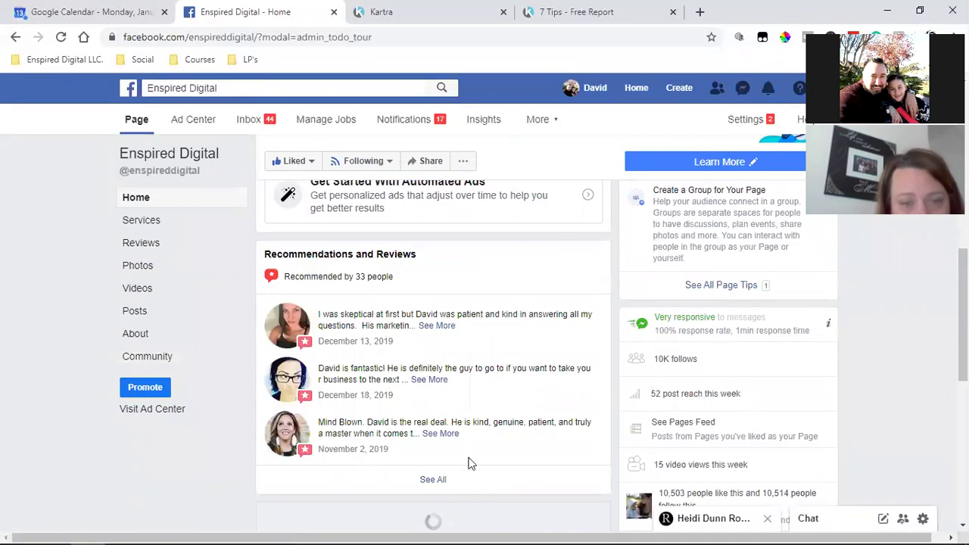
scroll(467, 462, down, 2)
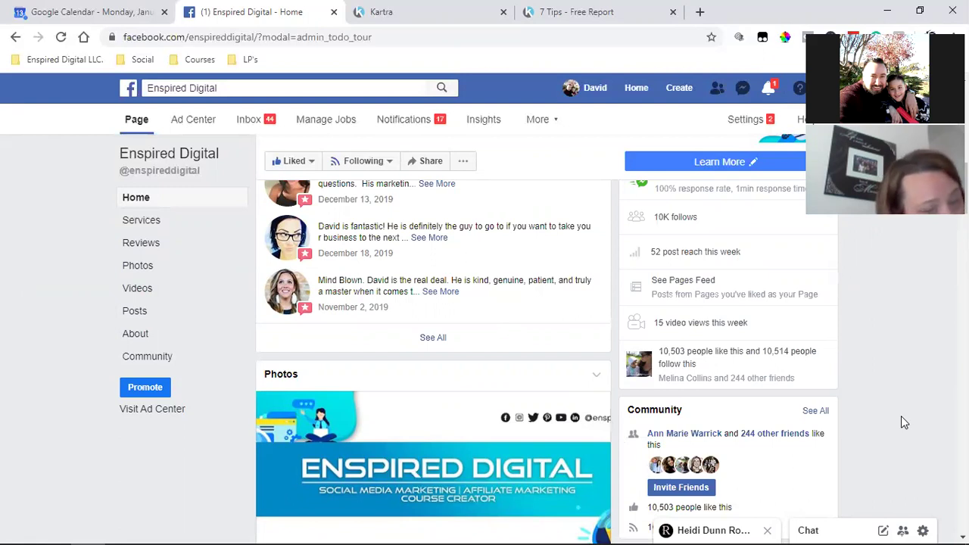
scroll(901, 416, down, 1)
scroll(901, 423, down, 2)
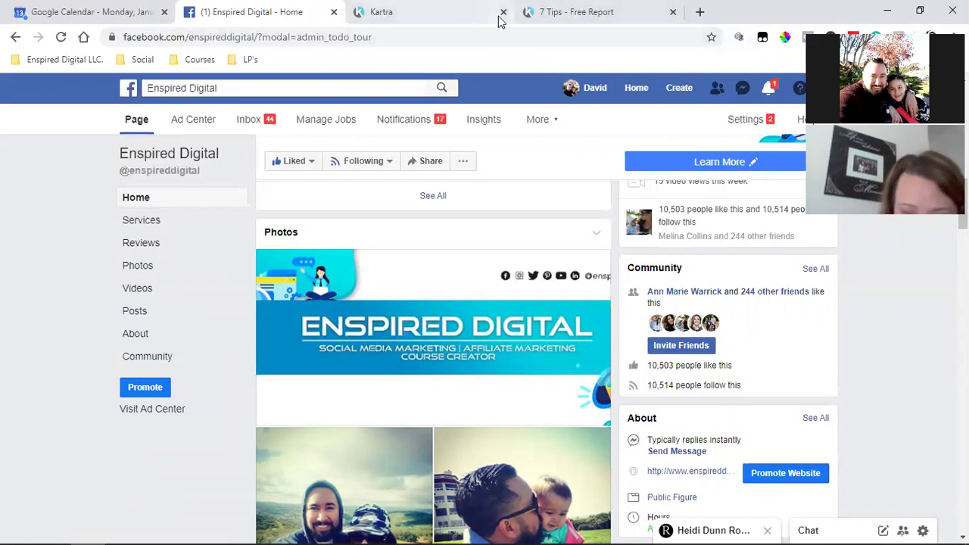
Copy the web address of the 7 Tips - Free Report landing page
click(589, 9)
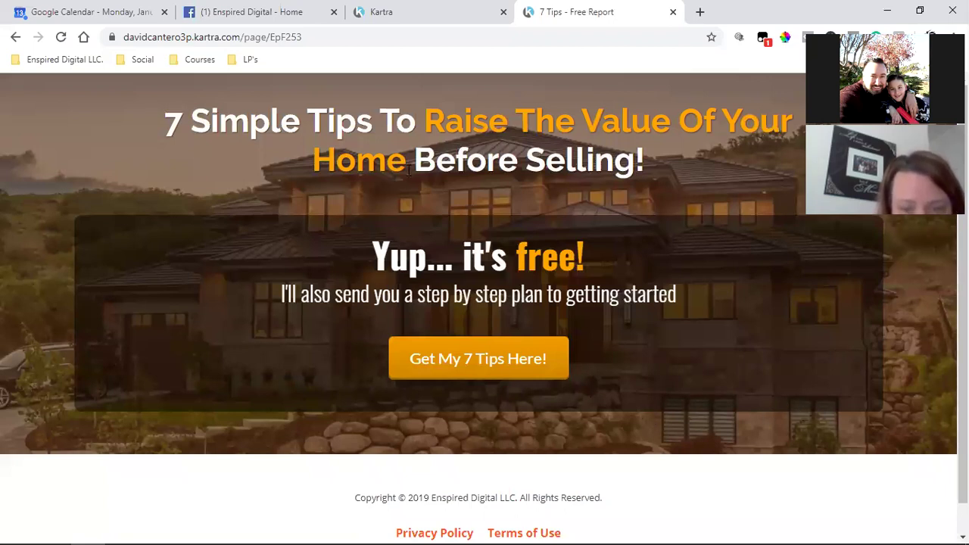
click(254, 38)
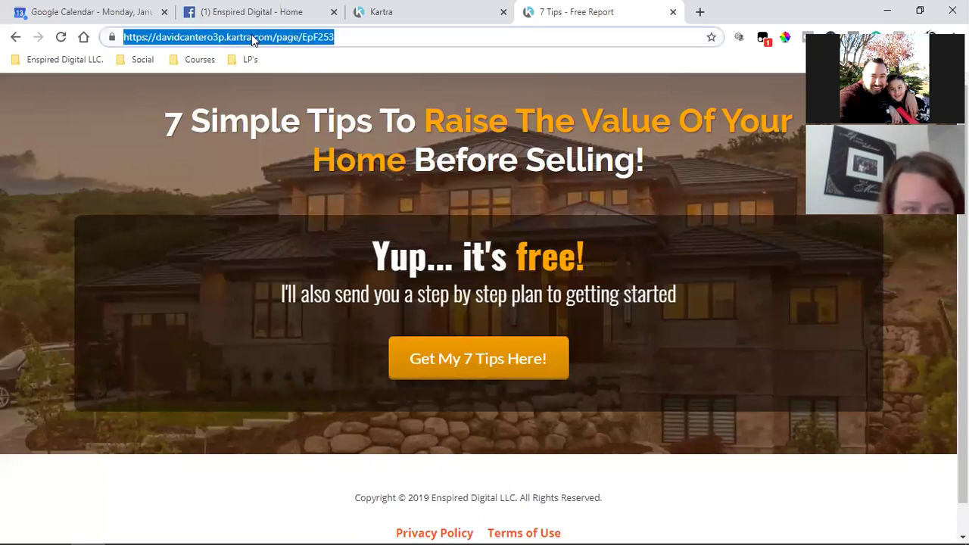
right_click(254, 37)
click(286, 115)
click(53, 136)
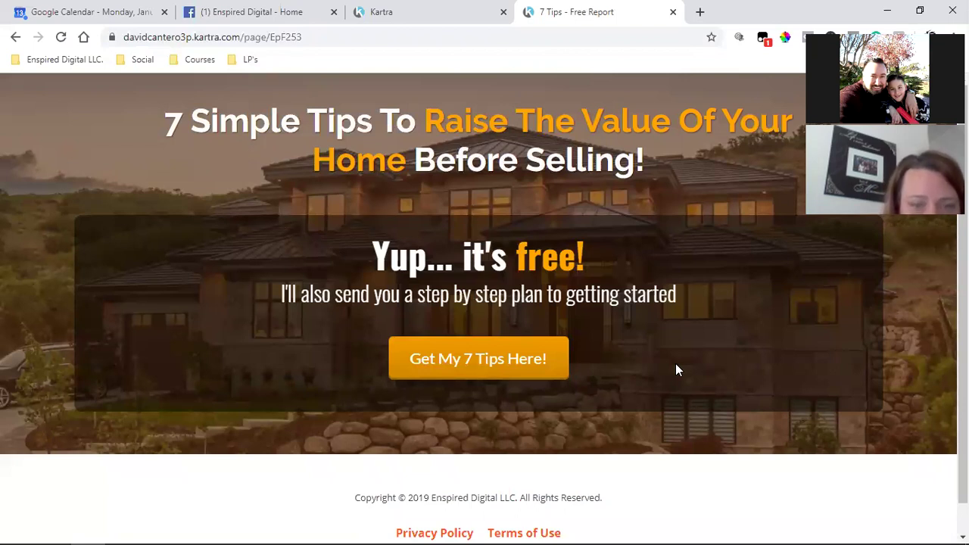
Select the whole landing page address again, then return to the Kartra pages tab
click(212, 36)
click(212, 36)
triple_click(212, 36)
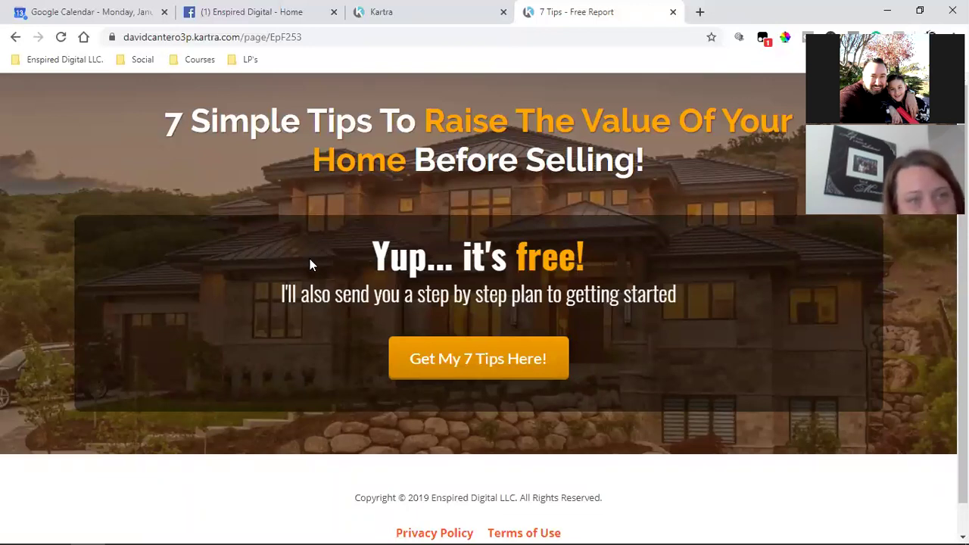
mouse_move(736, 530)
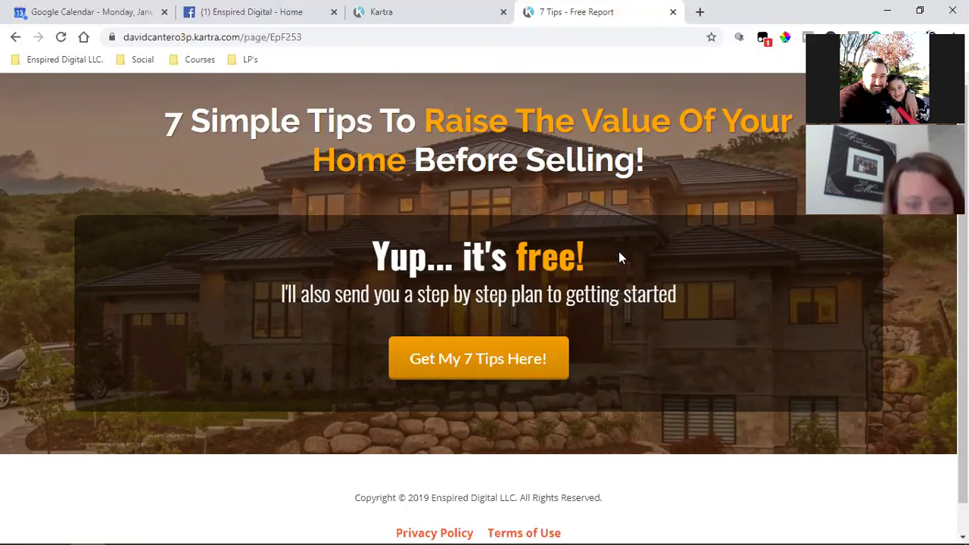
click(393, 10)
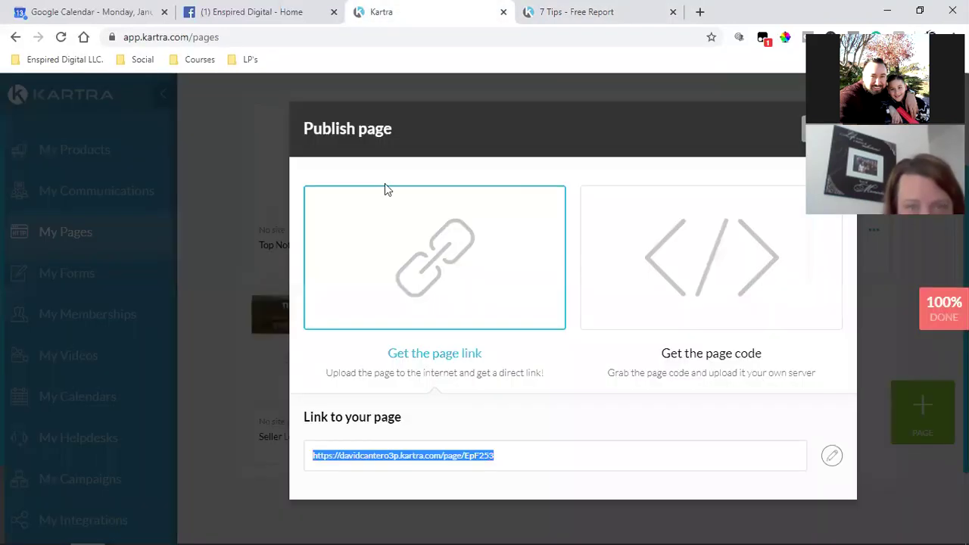
Copy the direct page link for Buyer Leads - No Listing from its Get code options
key(Escape)
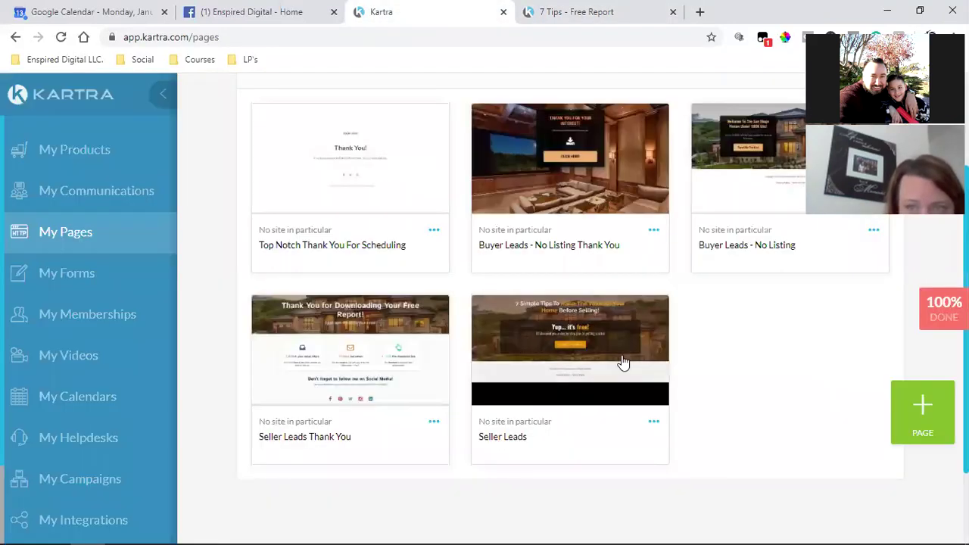
click(874, 231)
click(801, 194)
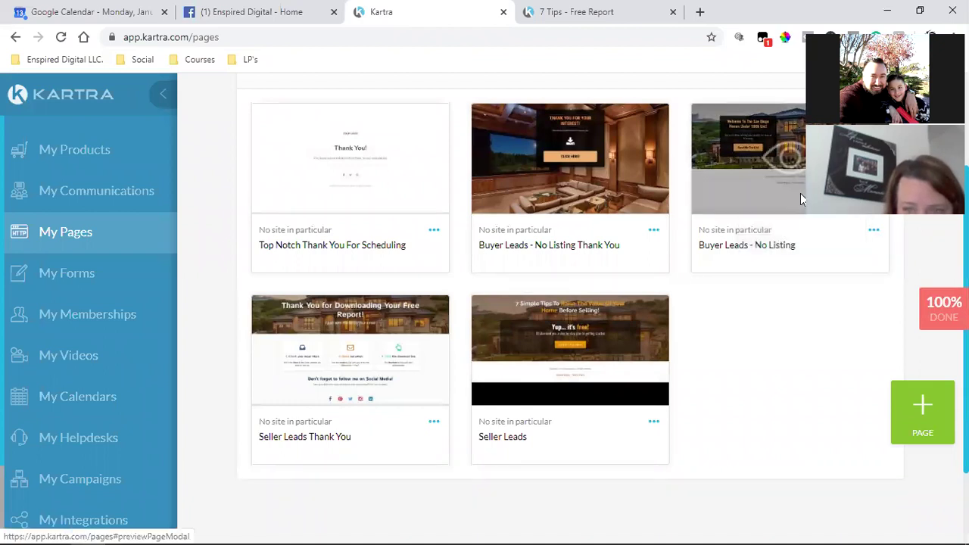
click(370, 259)
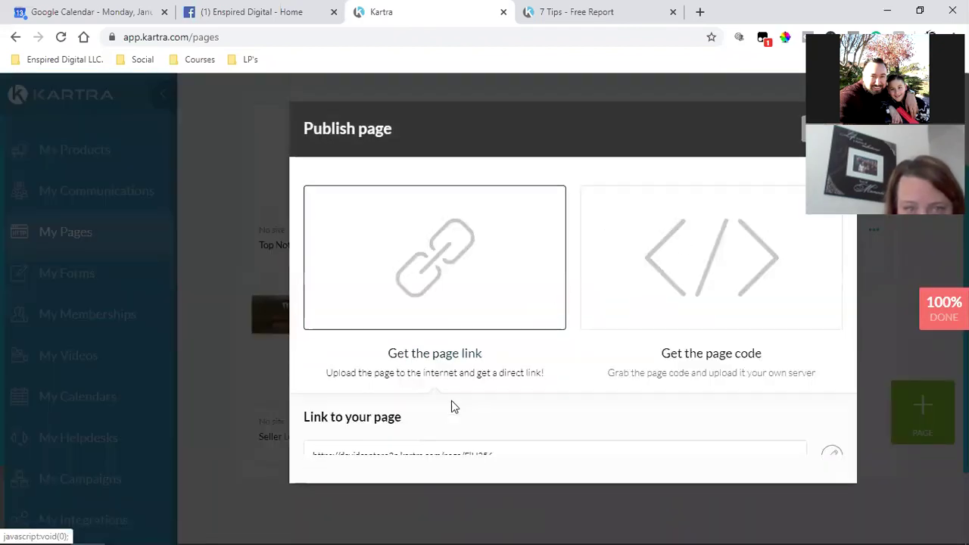
triple_click(405, 458)
right_click(403, 458)
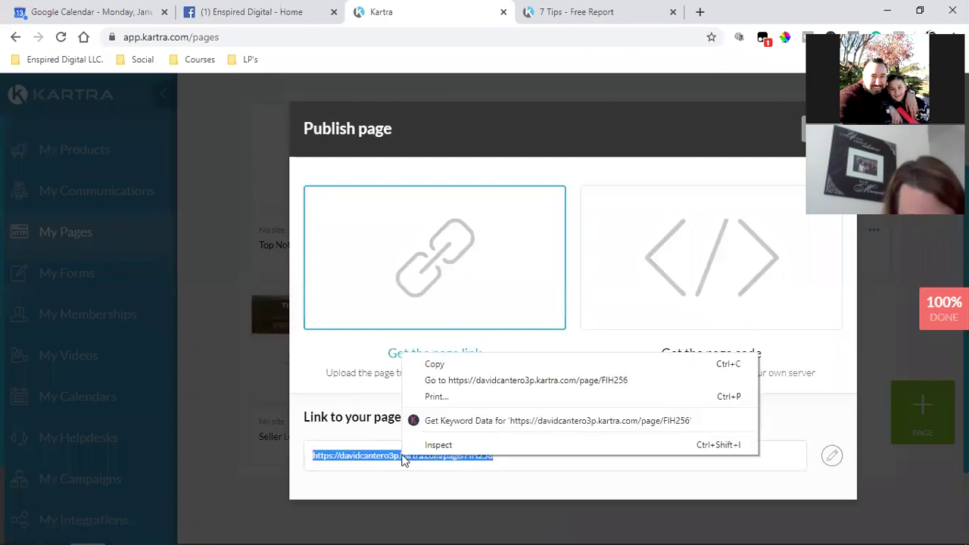
click(443, 363)
Paste the copied link into a new tab to load the Homes Under 300k page
click(703, 14)
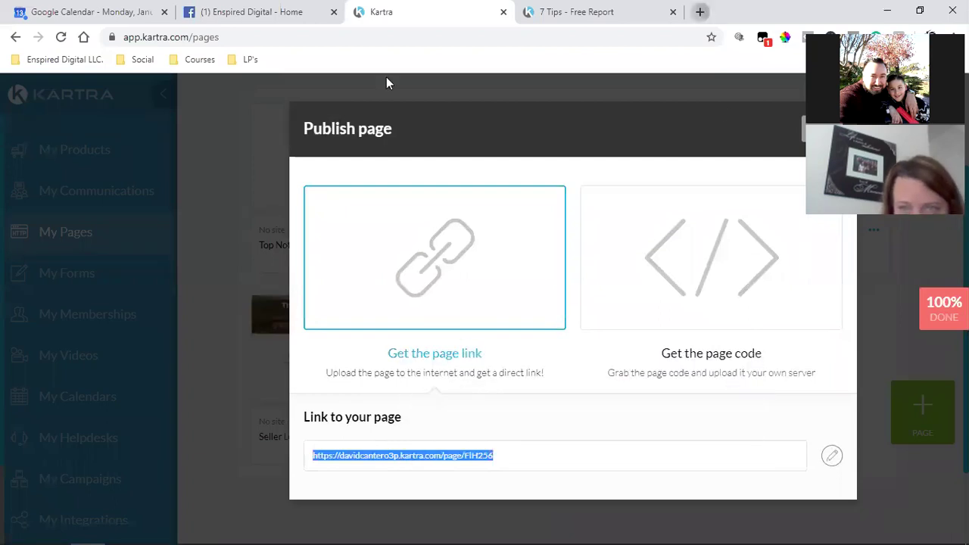
key(ctrl+v)
key(Return)
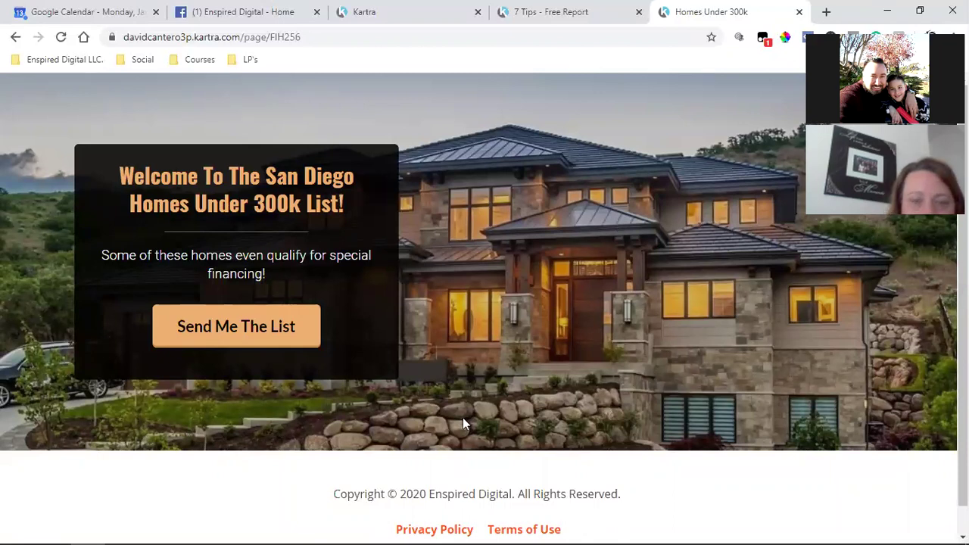
Clear the prefilled email and first name from the Kartra signup form, then return to Facebook
click(250, 342)
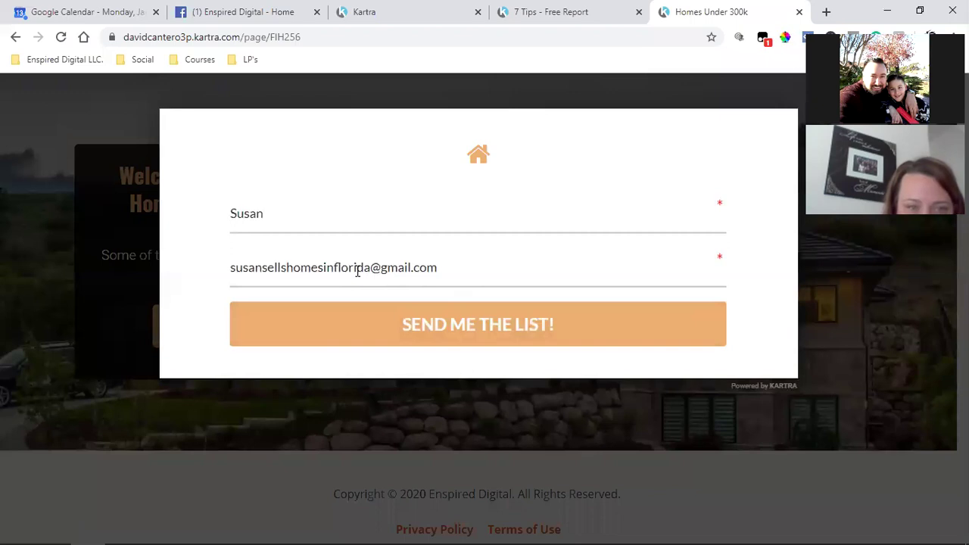
triple_click(359, 271)
key(BackSpace)
double_click(353, 218)
key(BackSpace)
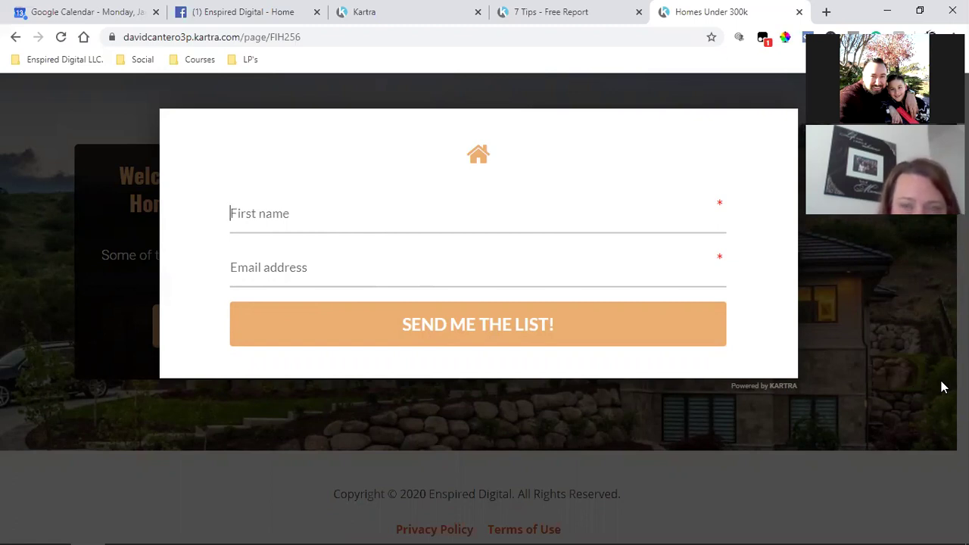
click(891, 363)
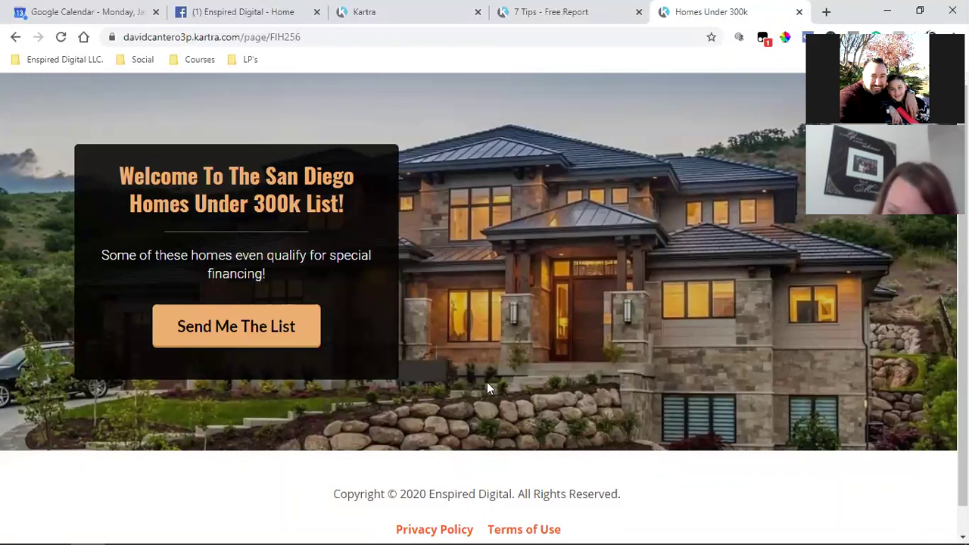
click(239, 11)
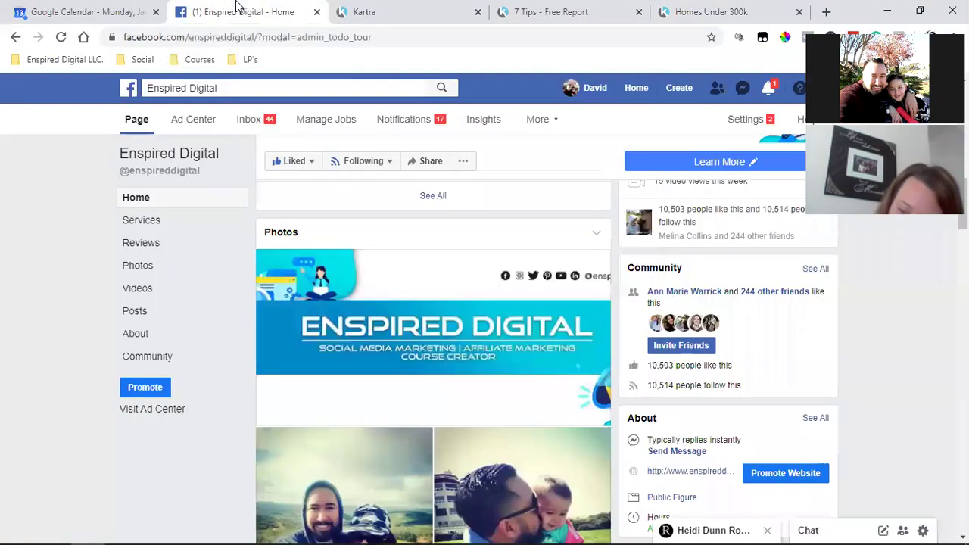
Send the ProfitWithKartra.online link to the contact's Messenger conversation
click(767, 89)
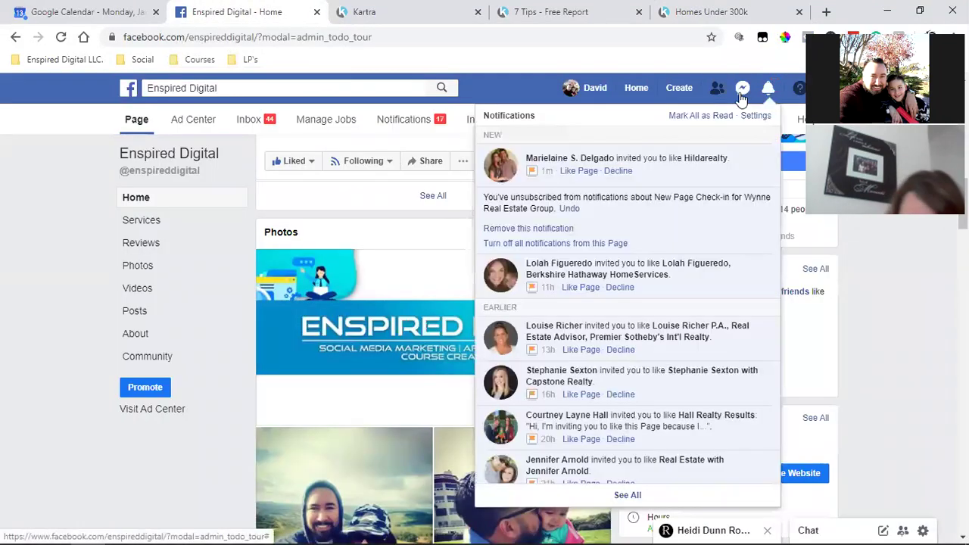
click(743, 88)
click(621, 160)
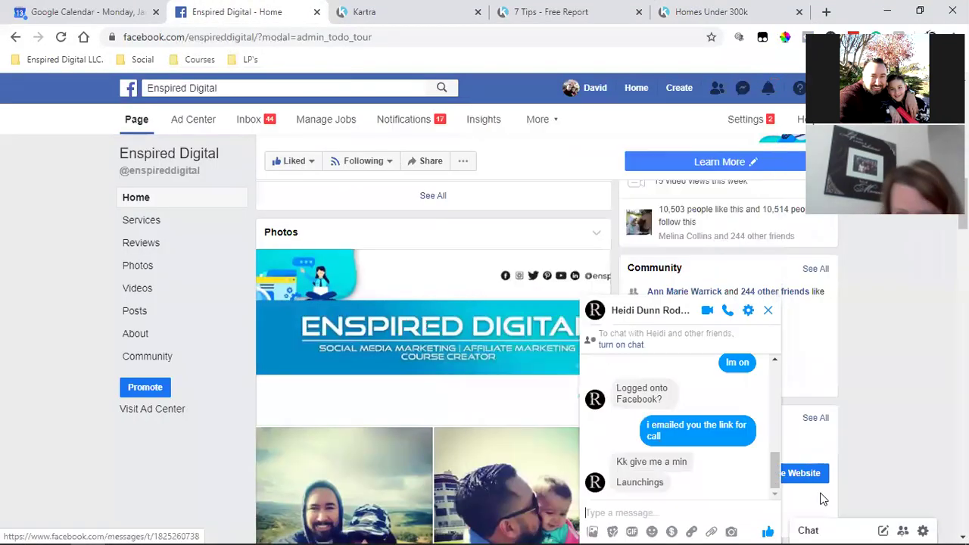
text(http:)
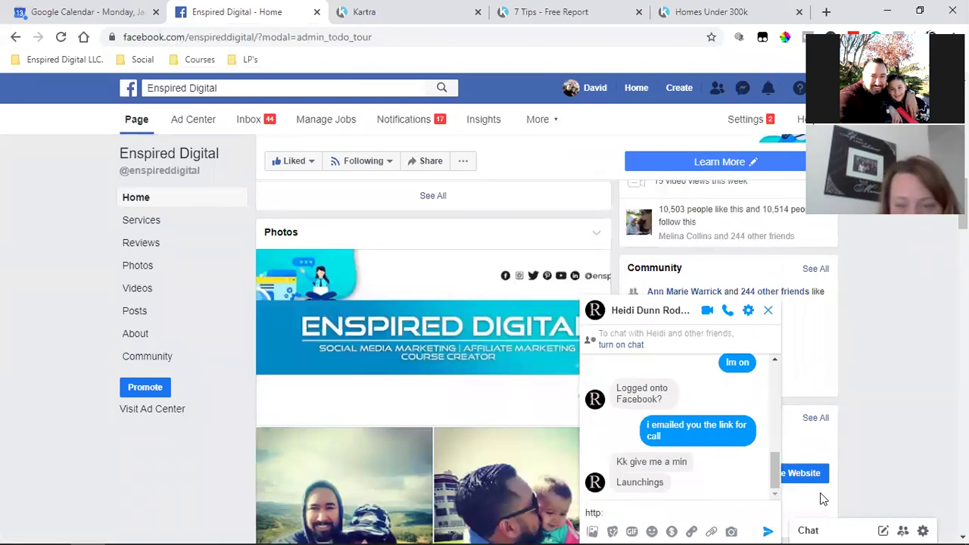
text(//www)
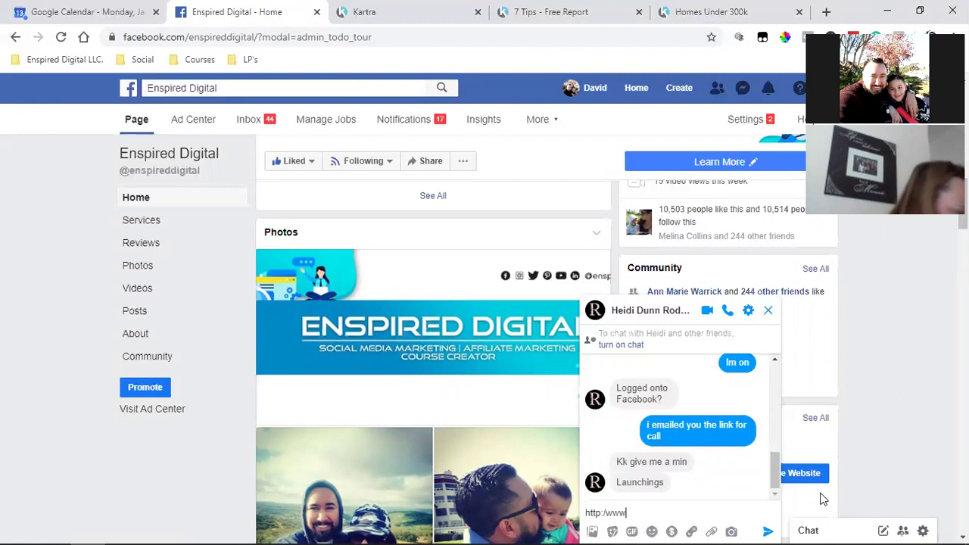
text(.)
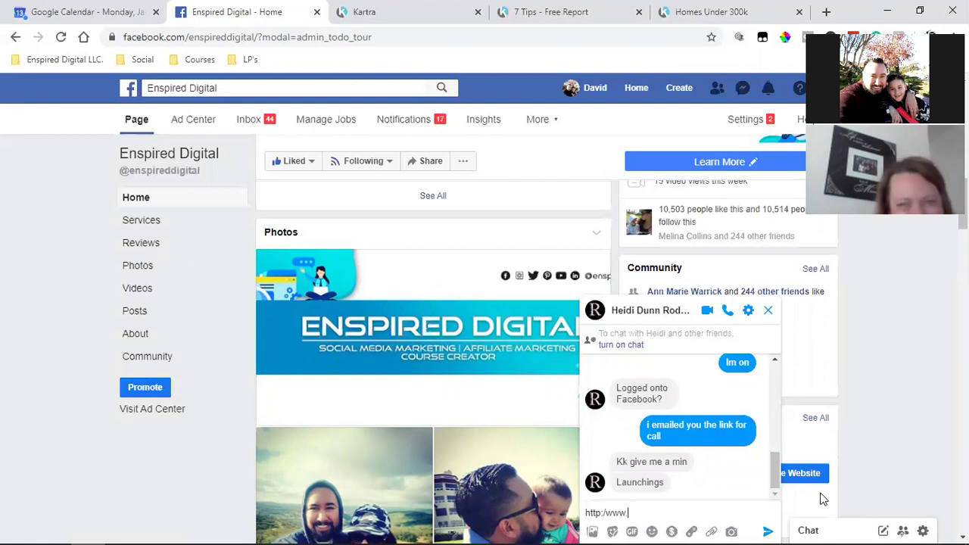
text(Ka)
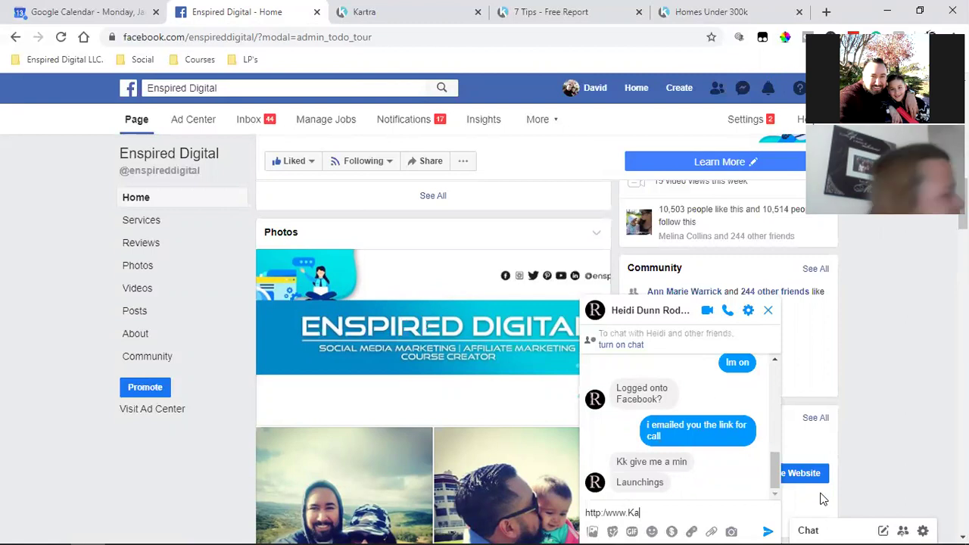
key(BackSpace)
key(BackSpace)
key(BackSpace)
key(BackSpace)
key(BackSpace)
key(BackSpace)
text(/)
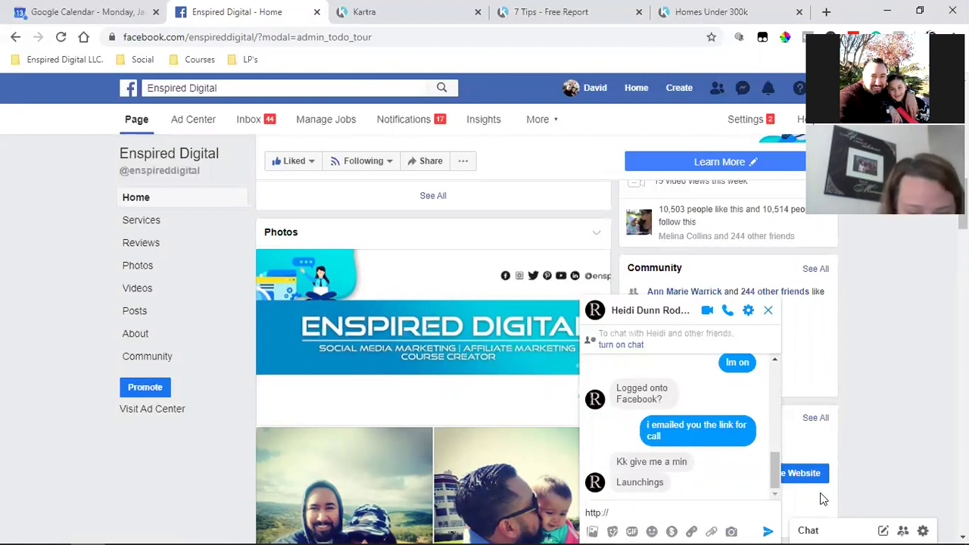
text(www)
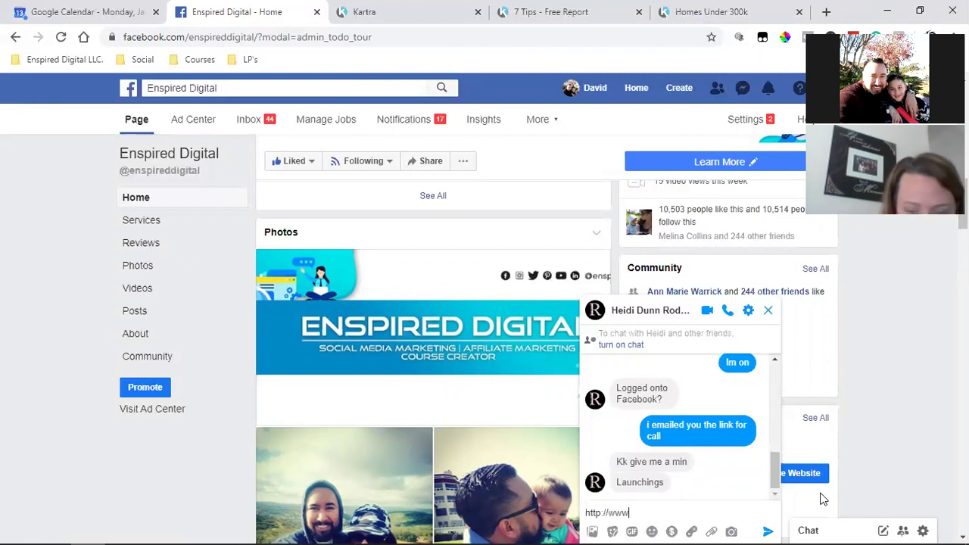
text(.Ka)
key(BackSpace)
key(BackSpace)
text(Pr)
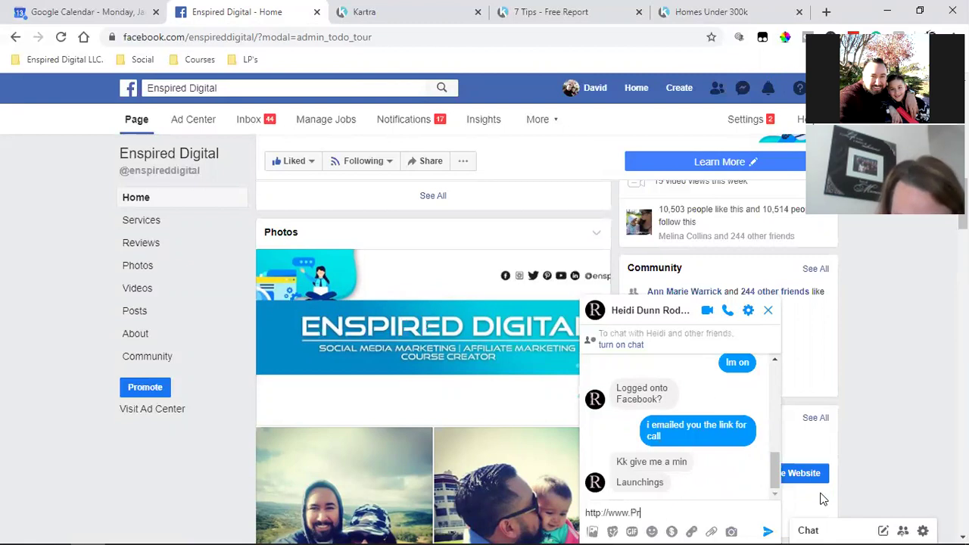
text(ofitWithKartra.online)
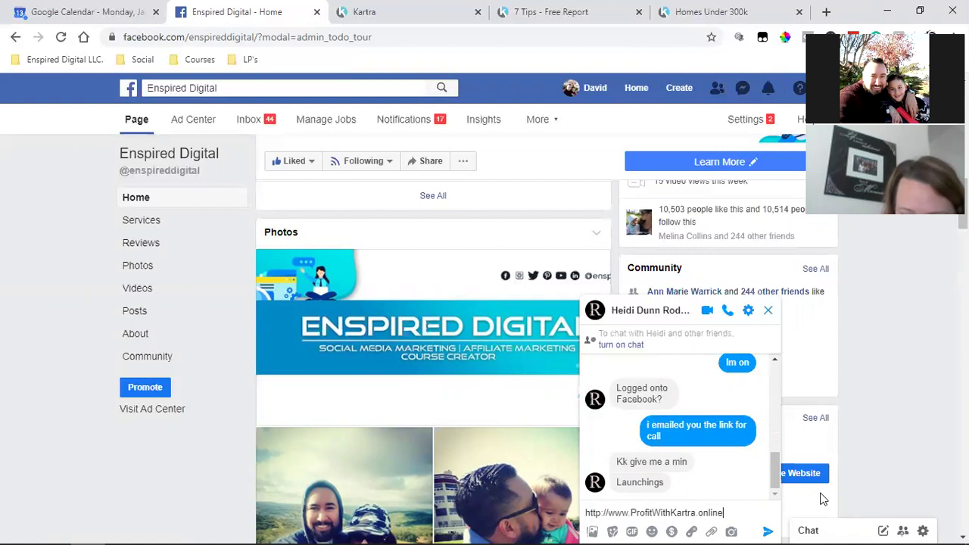
key(Return)
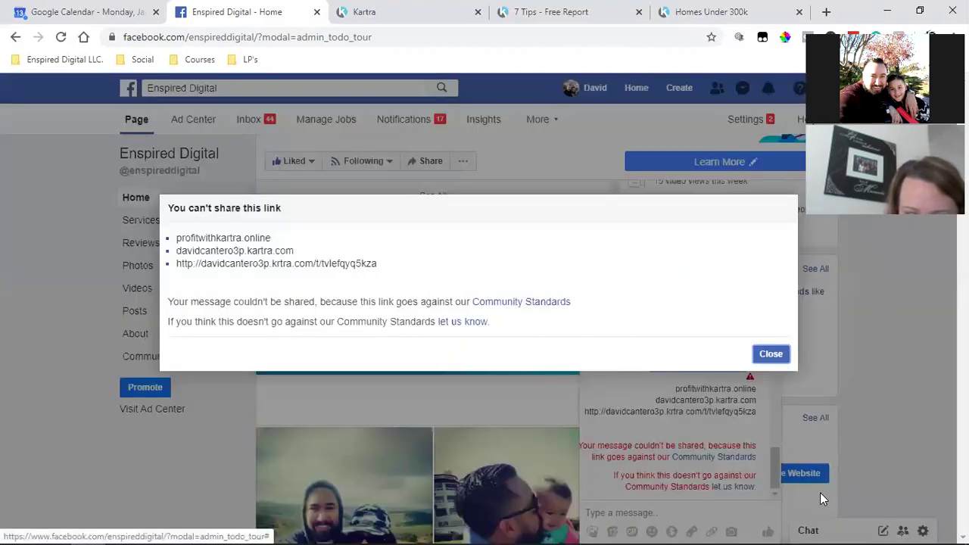
Dismiss the blocked-link notice, copy the sent link's address, and open a new tab with the Enspired Digital LLC. bookmarks
click(769, 355)
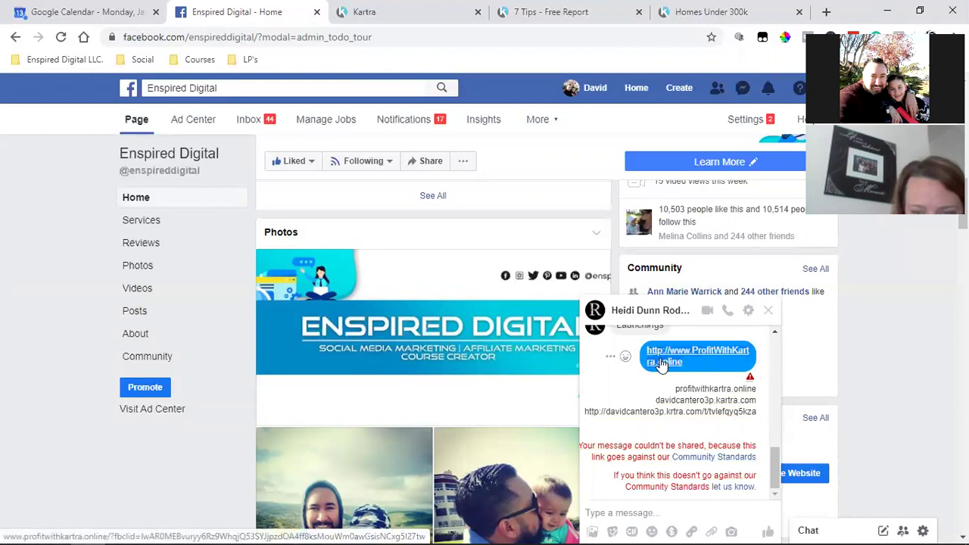
right_click(661, 365)
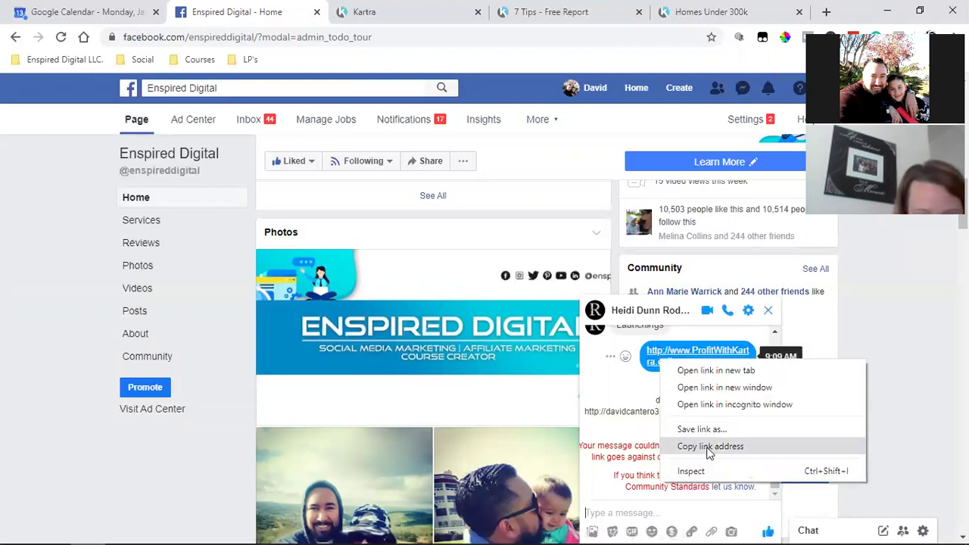
click(610, 119)
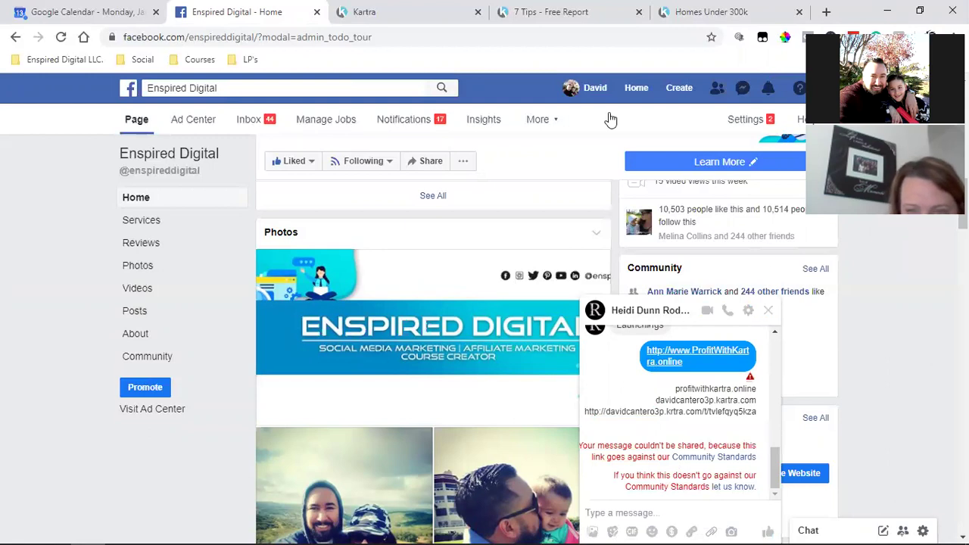
click(827, 12)
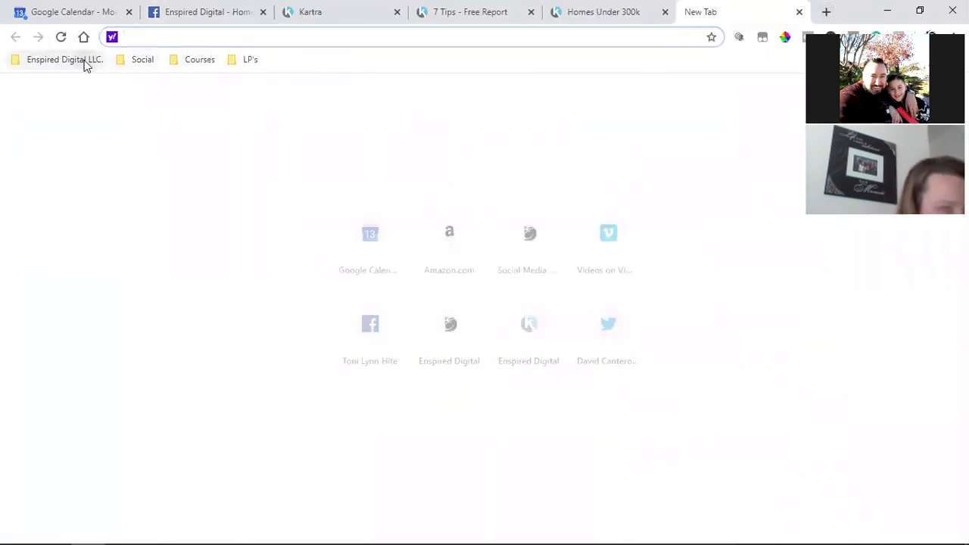
click(83, 62)
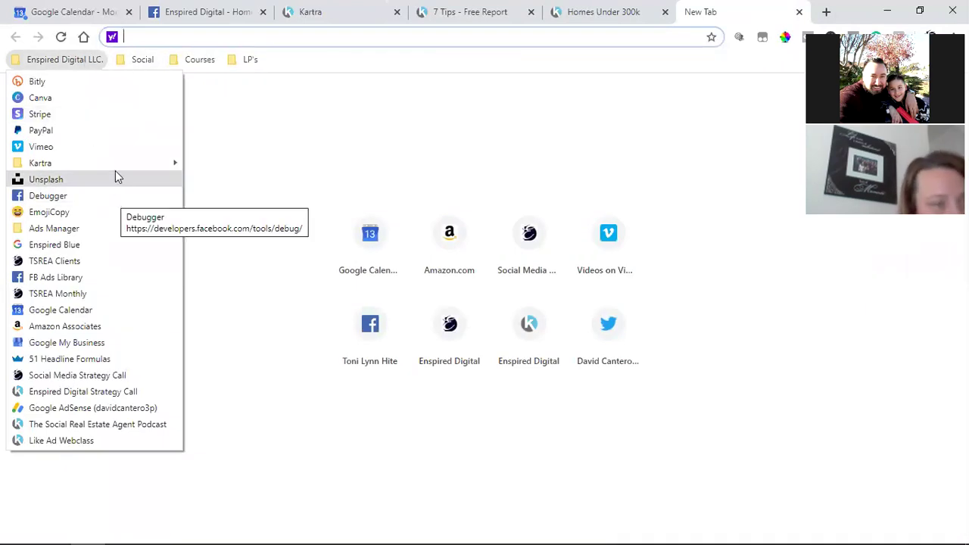
Go to the Google home page and switch to the second signed-in Google account
click(87, 57)
click(83, 37)
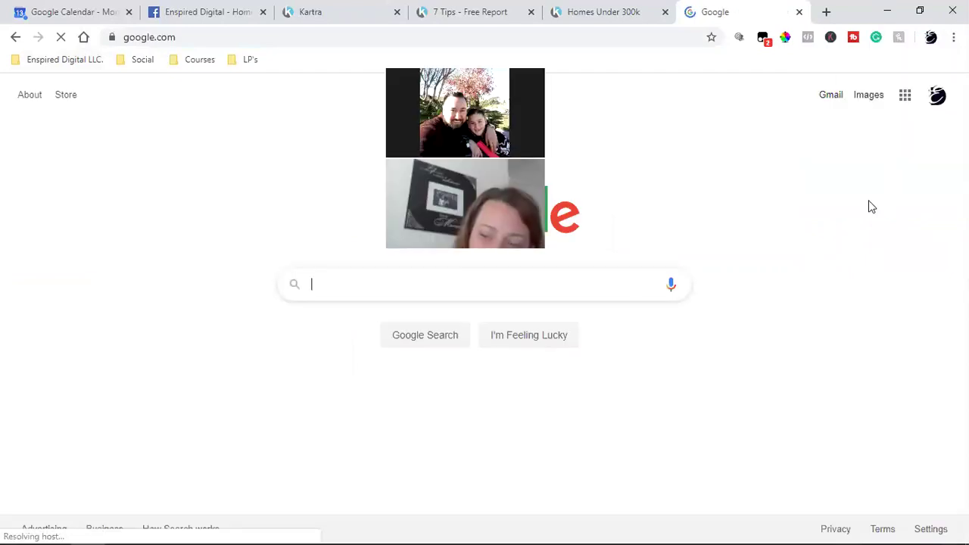
click(937, 94)
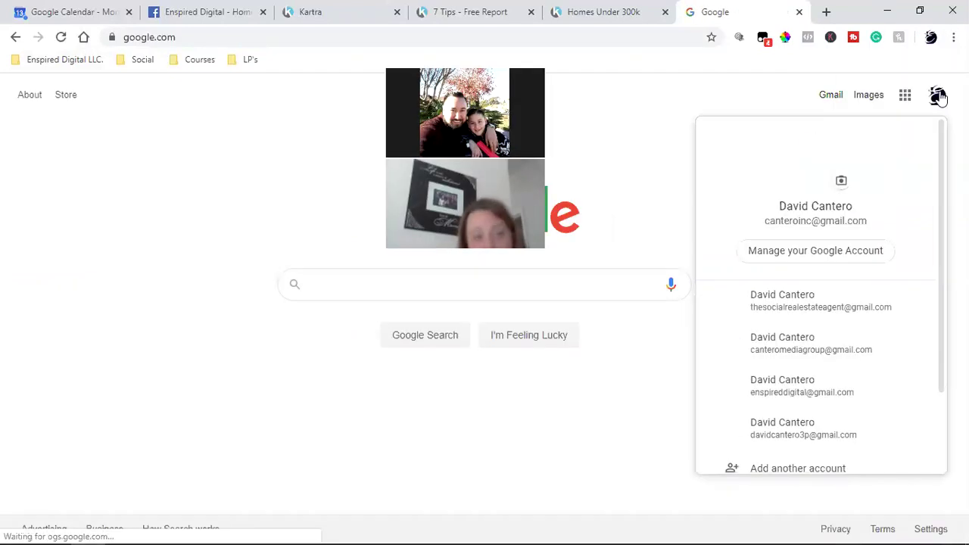
click(843, 318)
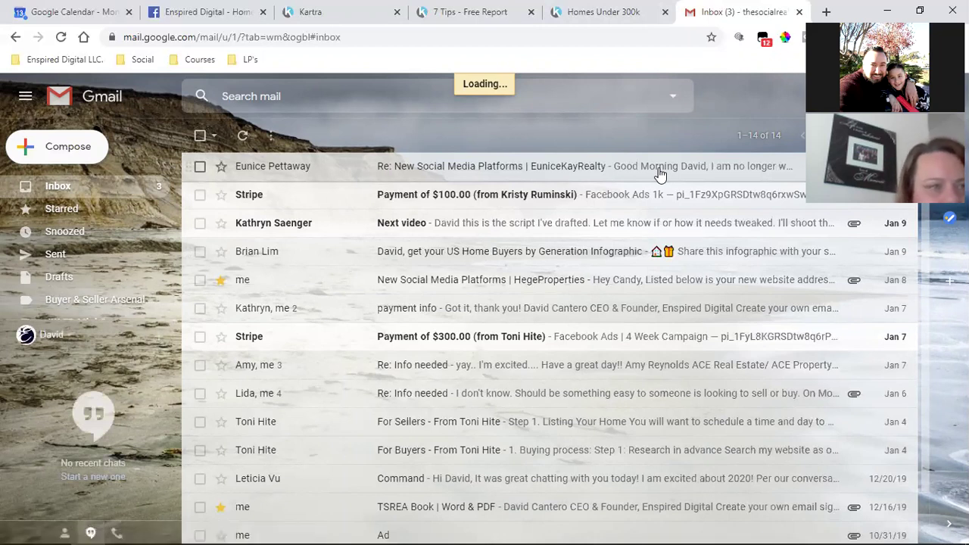
Start a new Gmail message addressed to the recipient's e-mail address
key(c)
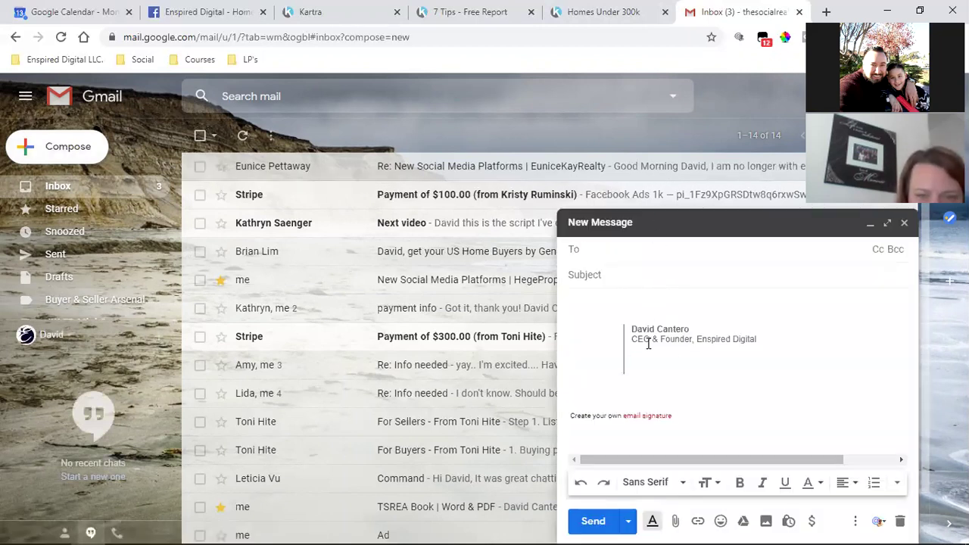
click(651, 306)
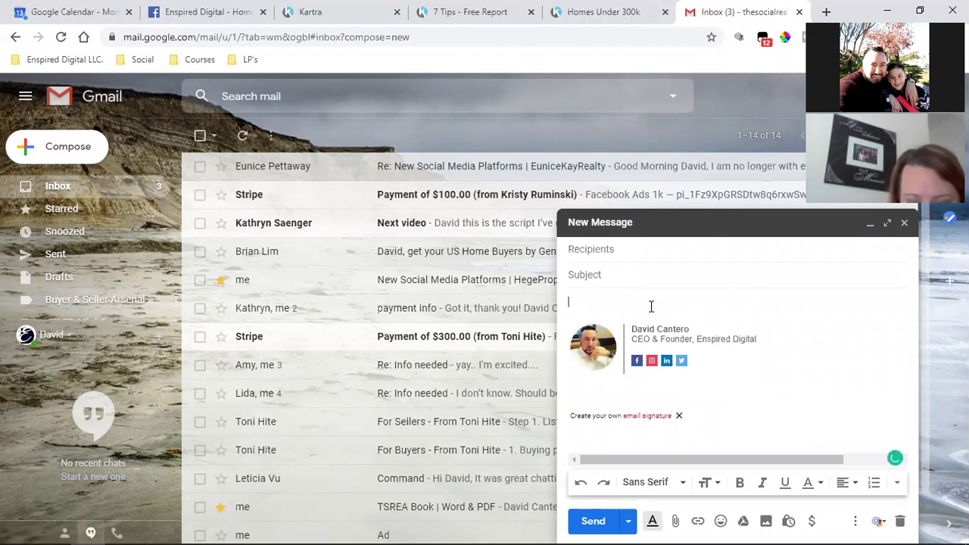
text(Cl)
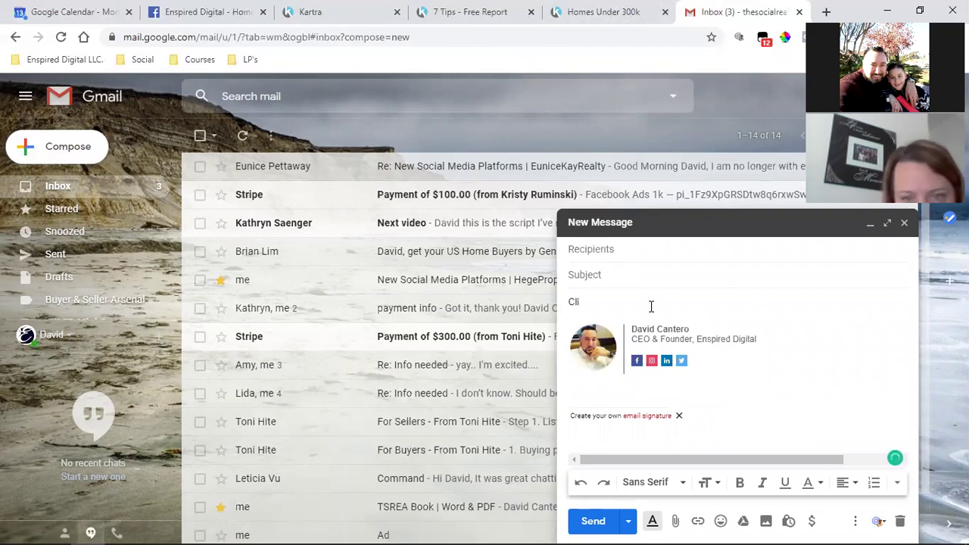
click(658, 255)
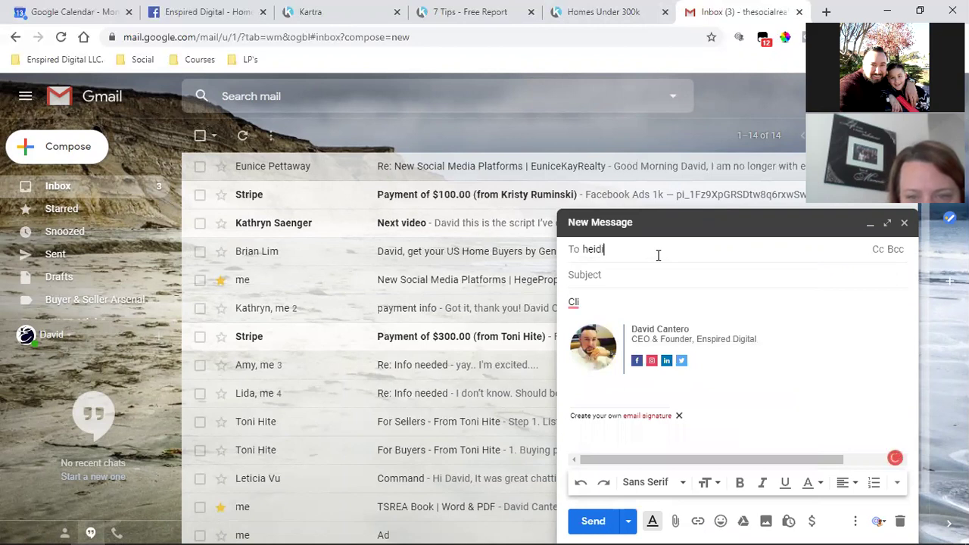
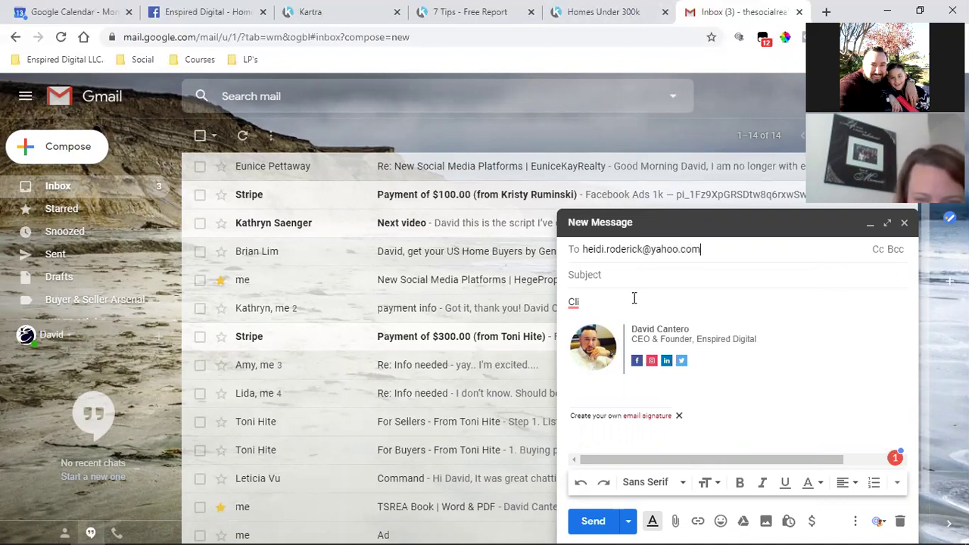
click(615, 309)
Type 'Click here' in the body, make it bold, and begin inserting a link on it
text(Click here)
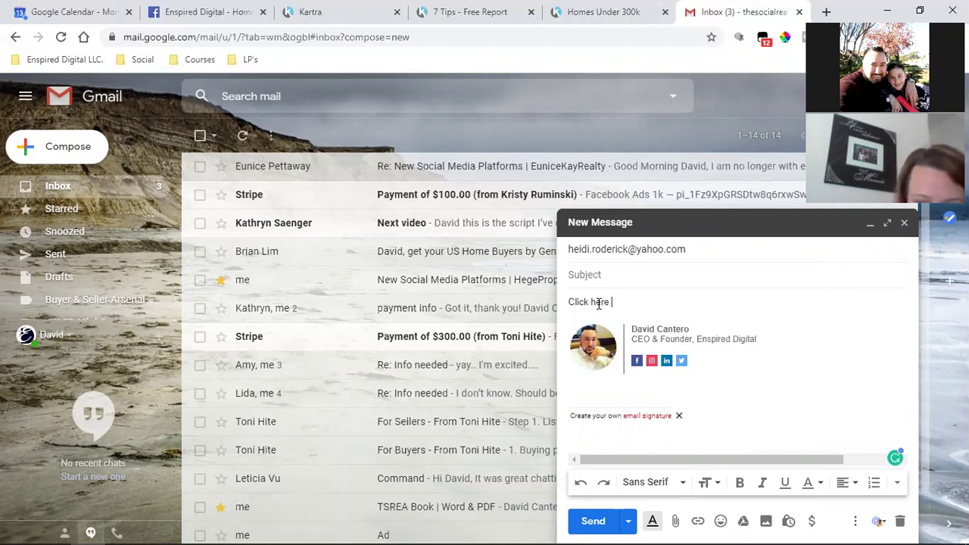
triple_click(599, 303)
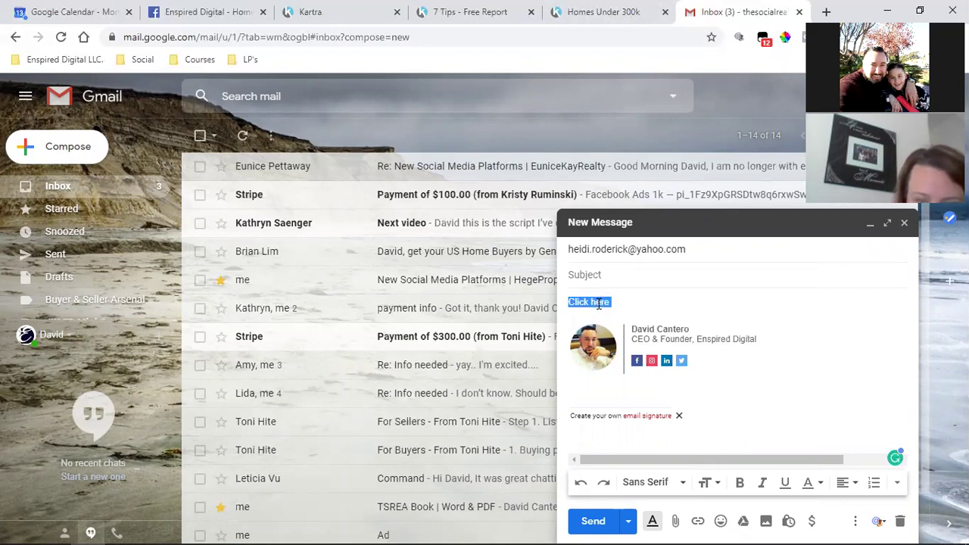
click(739, 483)
click(696, 523)
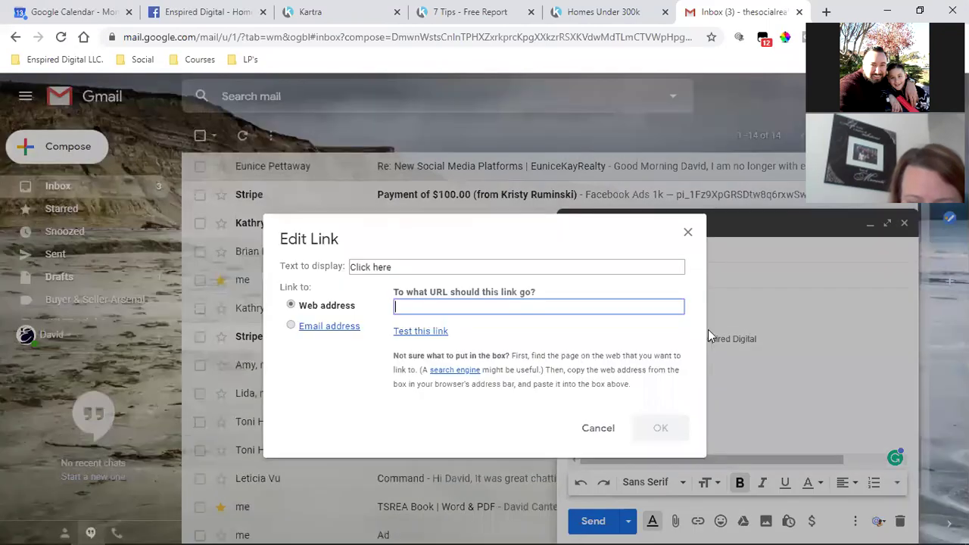
text(http:)
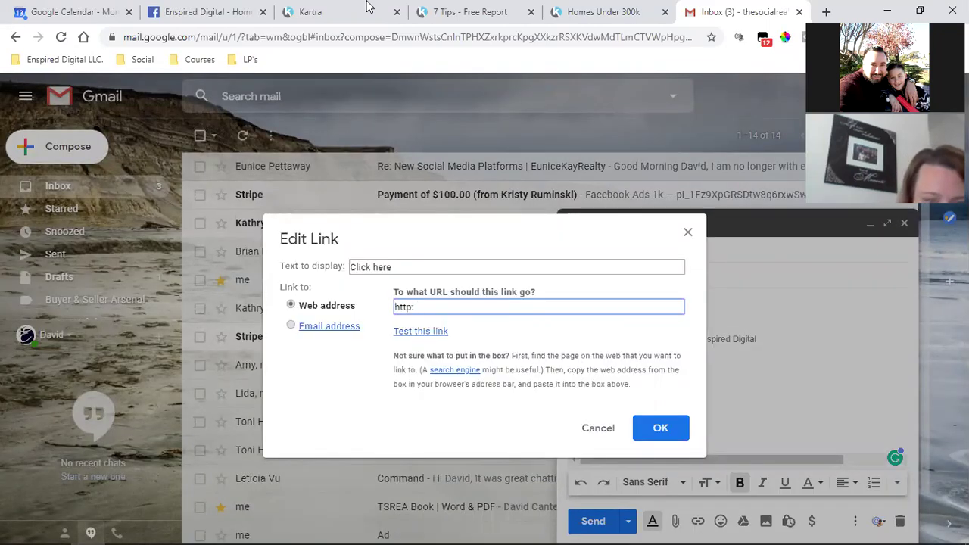
click(283, 9)
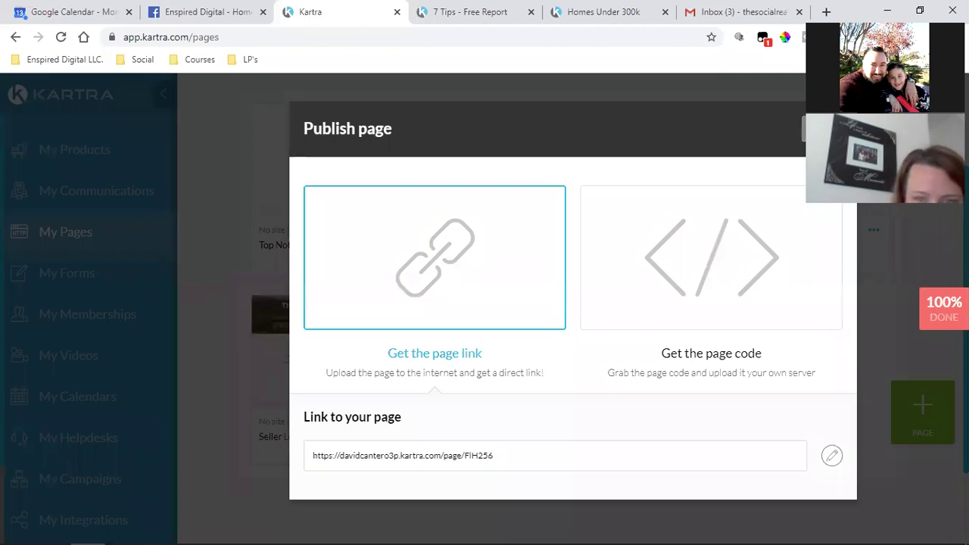
Close Publish page and open the Kartra Starter promotion under My Affiliate Promos
click(804, 127)
scroll(86, 498, down, 1)
click(82, 503)
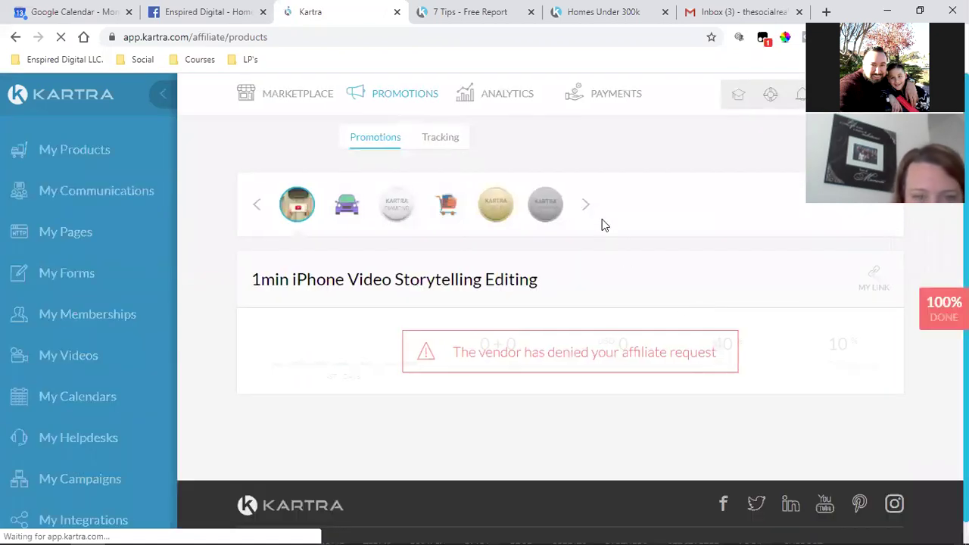
click(638, 206)
click(638, 206)
click(638, 206)
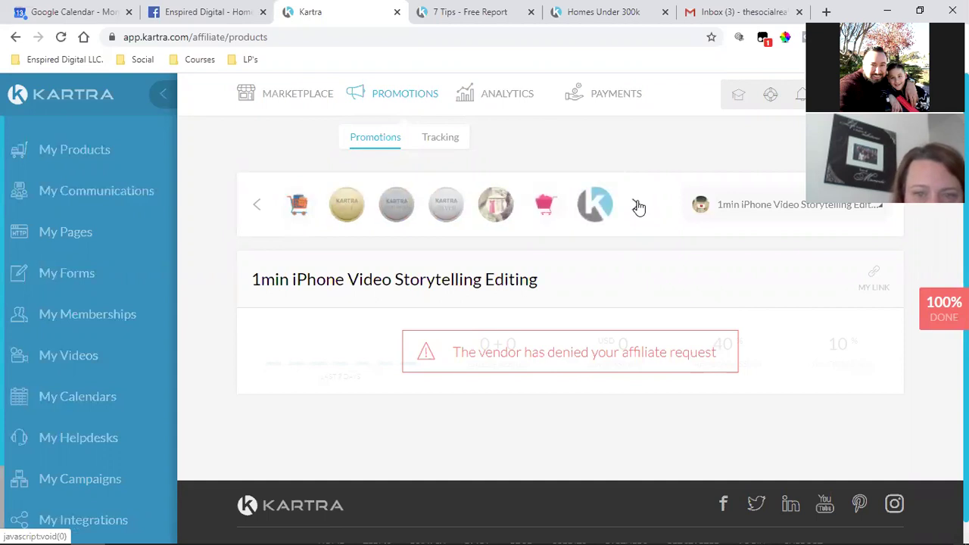
click(594, 210)
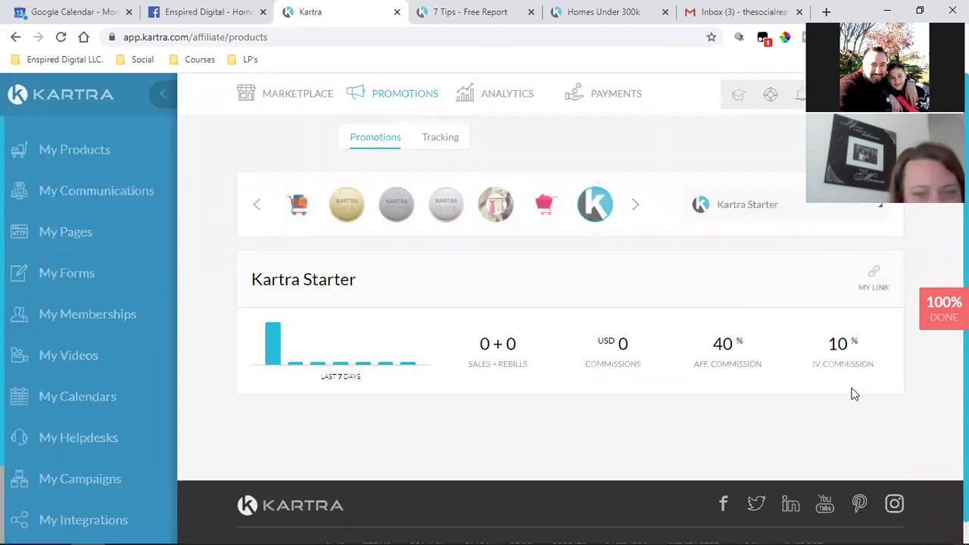
Copy the Kartra Starter Pages affiliate URL and return to Gmail's link address field
click(871, 288)
click(487, 275)
scroll(621, 444, down, 4)
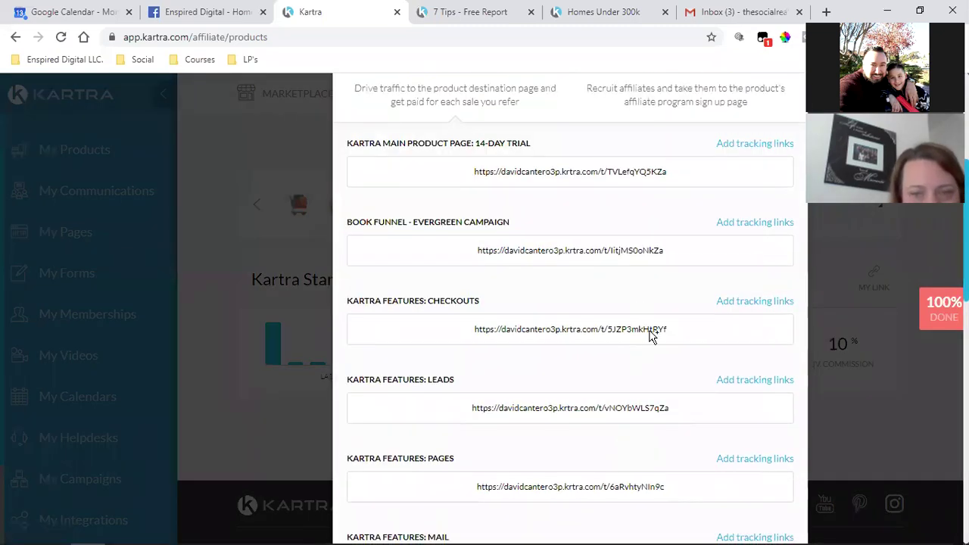
triple_click(583, 493)
right_click(583, 493)
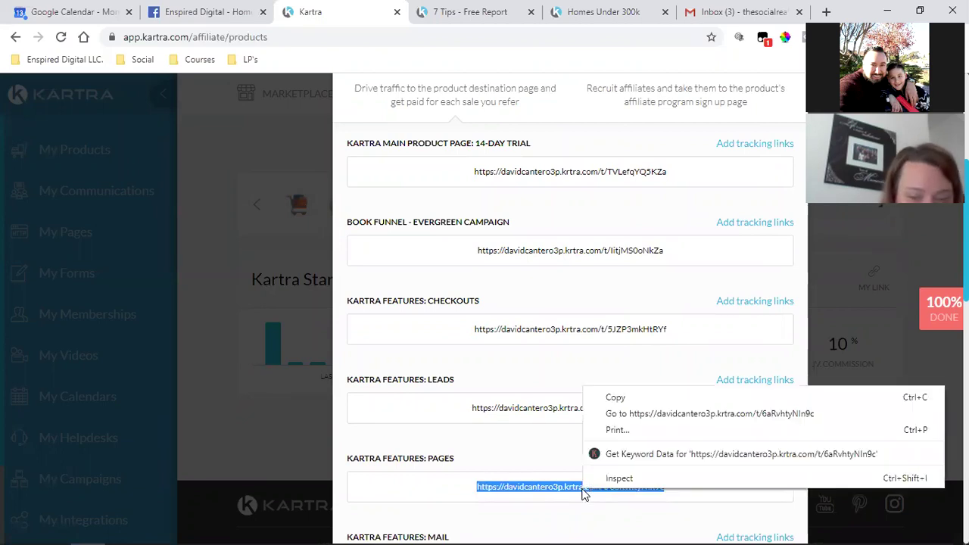
click(616, 397)
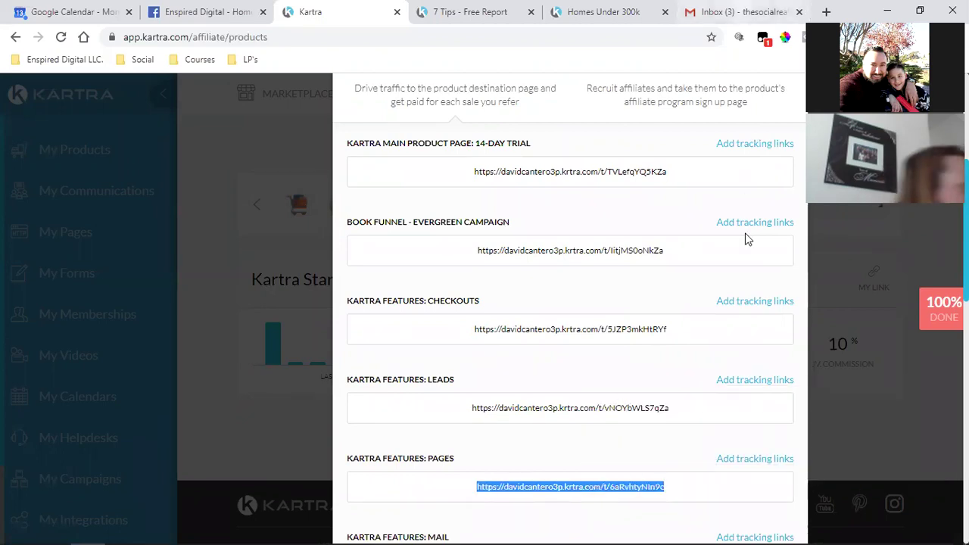
key(ctrl+6)
double_click(424, 305)
Paste the Kartra affiliate URL as the 'Click here' link address and confirm it
key(ctrl+v)
key(ctrl+f)
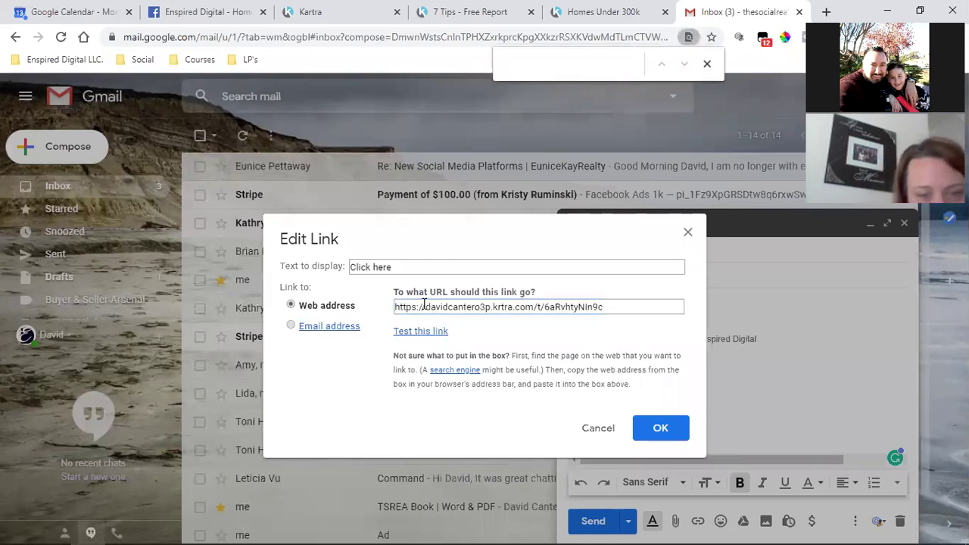
triple_click(424, 304)
key(End)
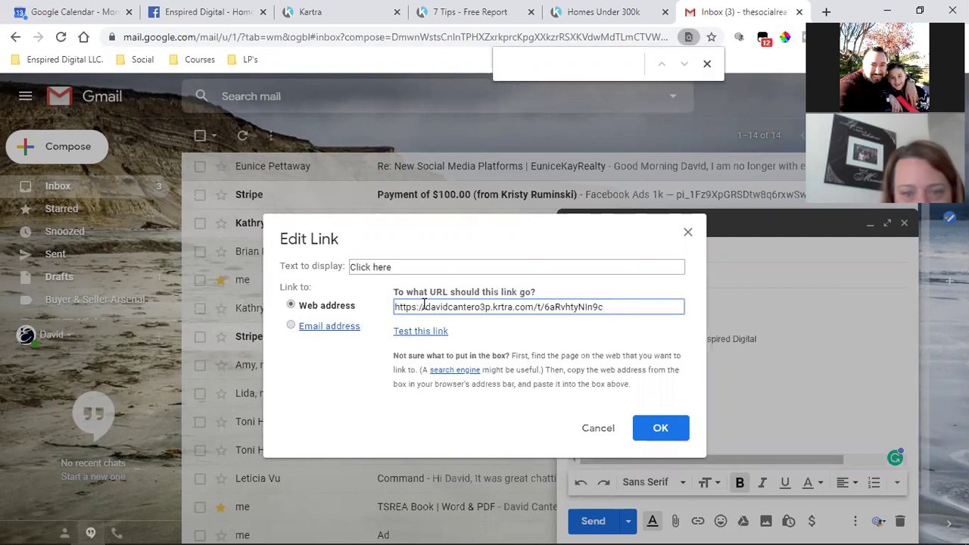
click(652, 428)
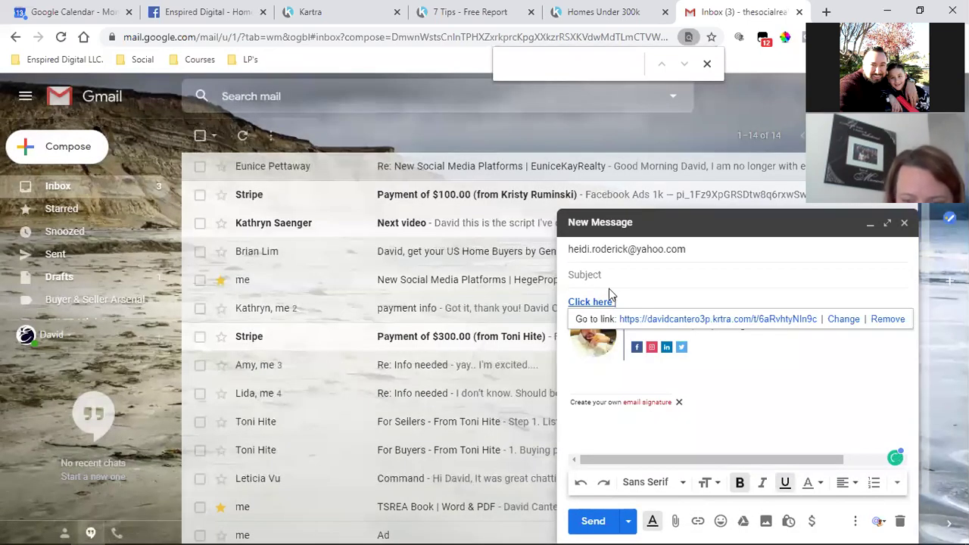
Enter 'Kartra' as the email subject
click(611, 286)
text(Kaer)
text(t)
key(BackSpace)
key(BackSpace)
key(BackSpace)
text(rtra)
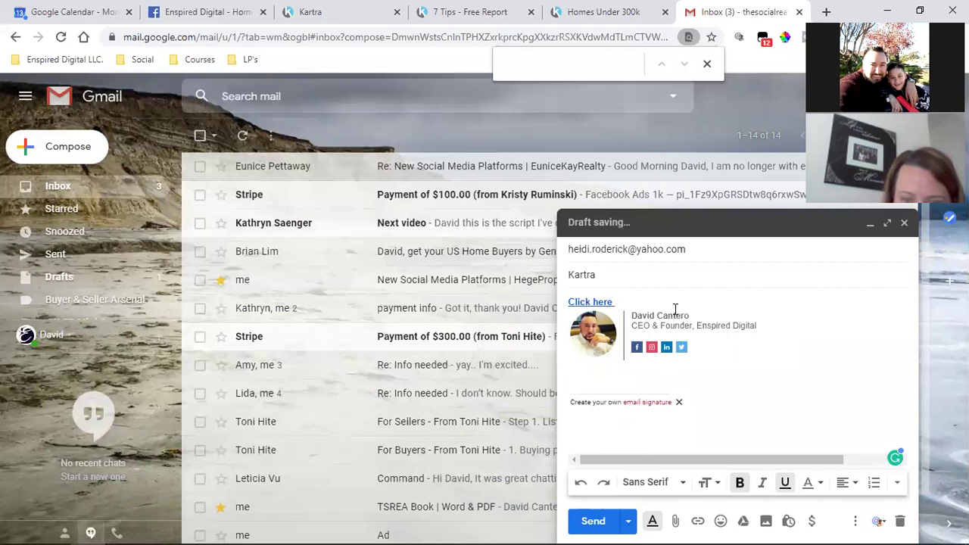
Add blank lines below the Click here link in the body, then open a new tab
click(675, 309)
key(Return)
key(Return)
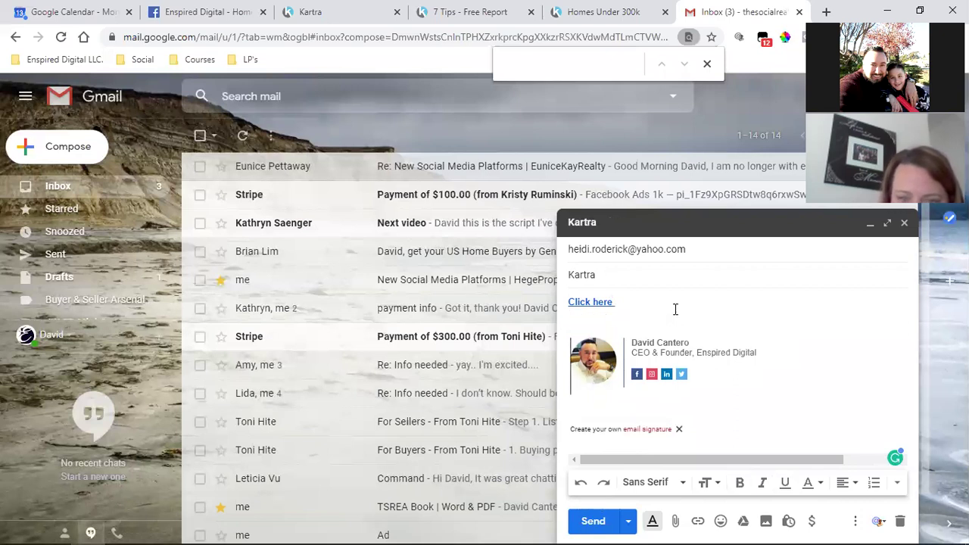
key(Return)
key(Return)
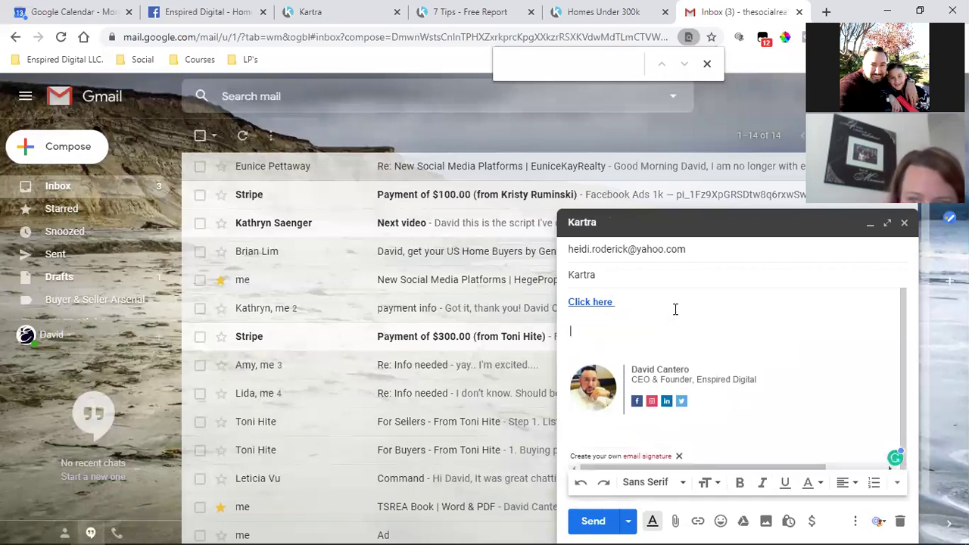
key(Up)
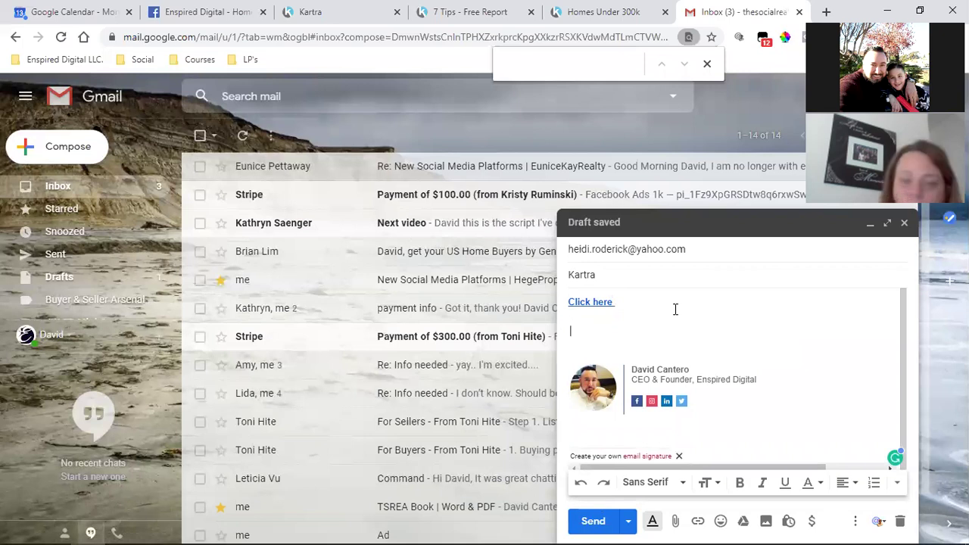
key(Up)
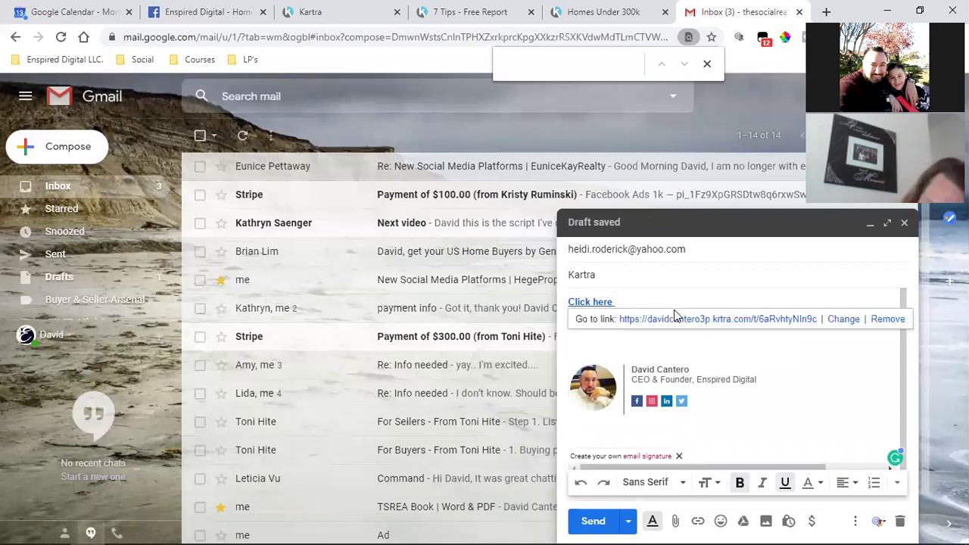
key(Return)
key(Return)
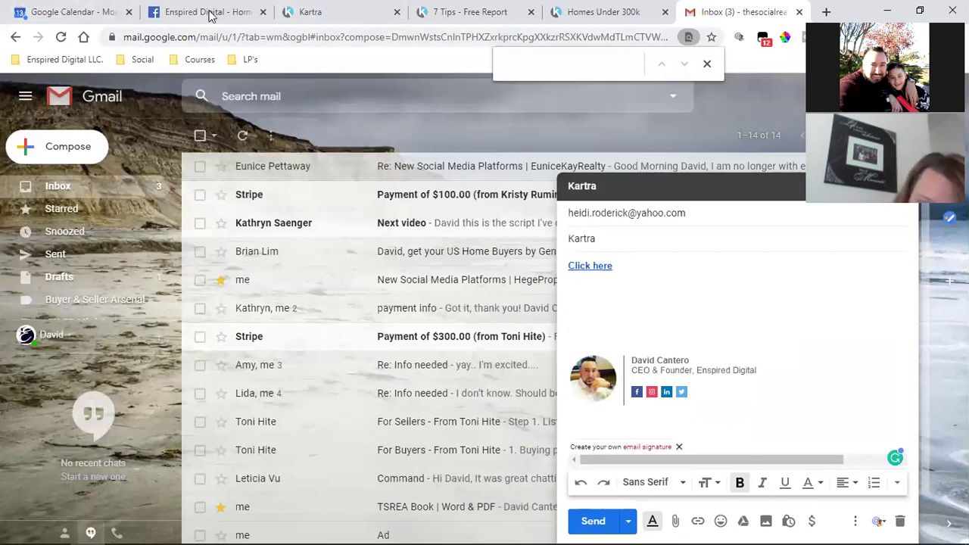
key(ctrl+t)
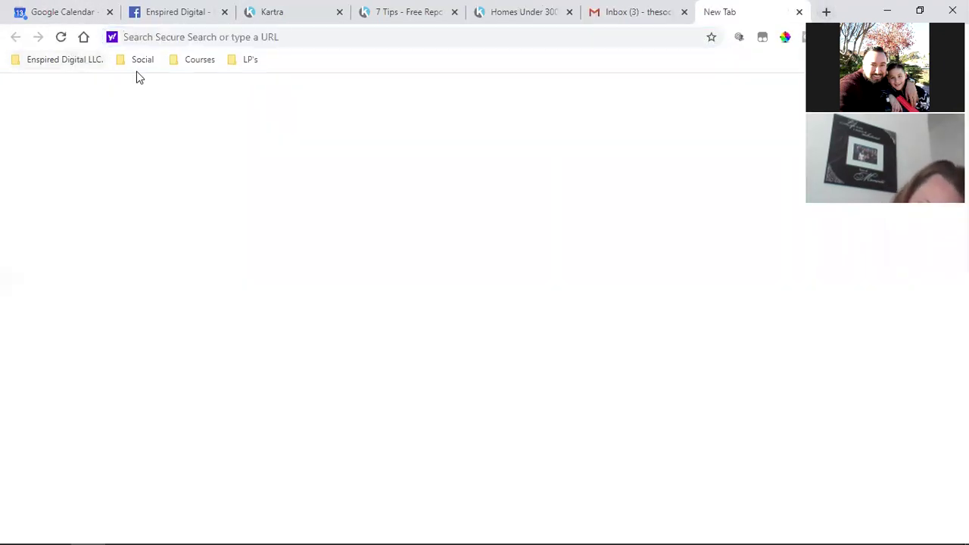
Open the Kartra Weekly Q&A bookmark, copy its registration page address, and return to the draft
click(141, 61)
mouse_move(65, 59)
mouse_move(91, 161)
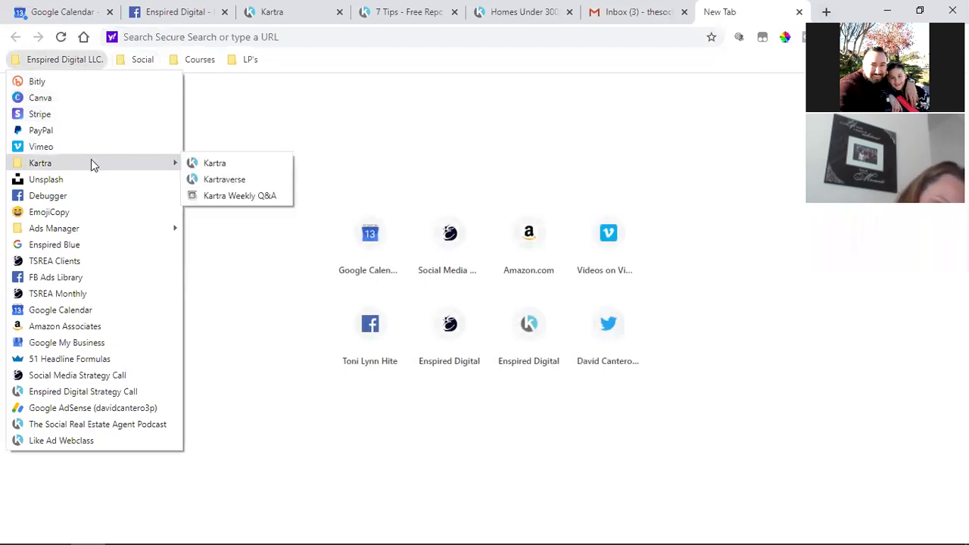
click(269, 194)
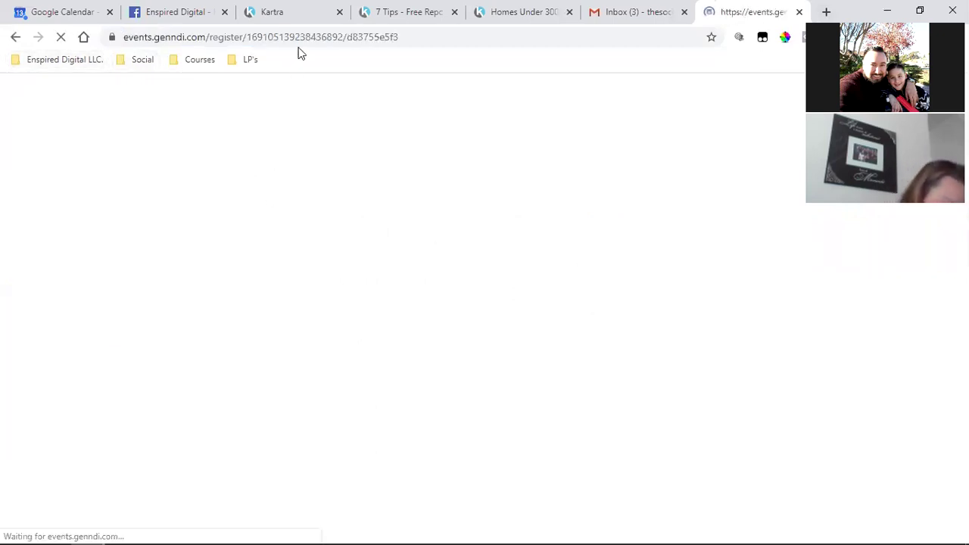
click(248, 37)
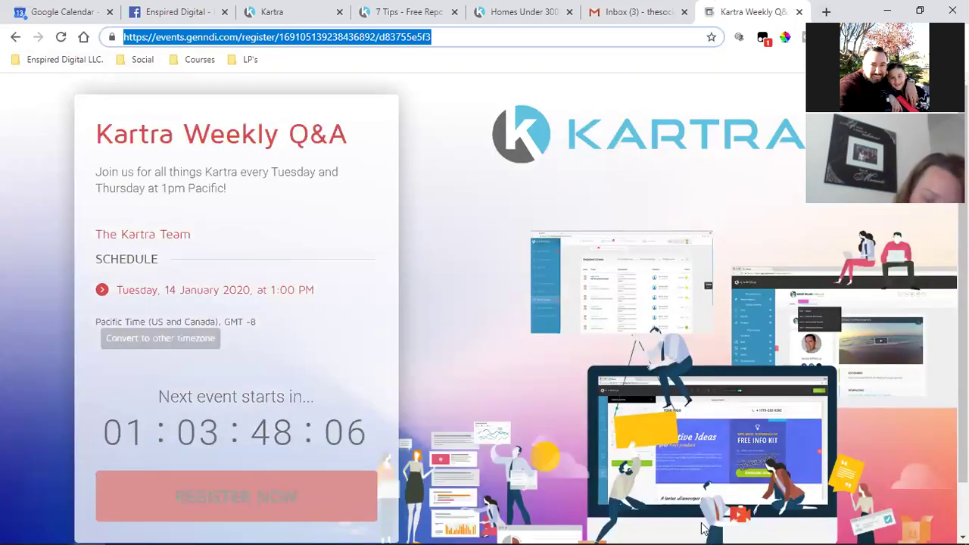
mouse_move(703, 527)
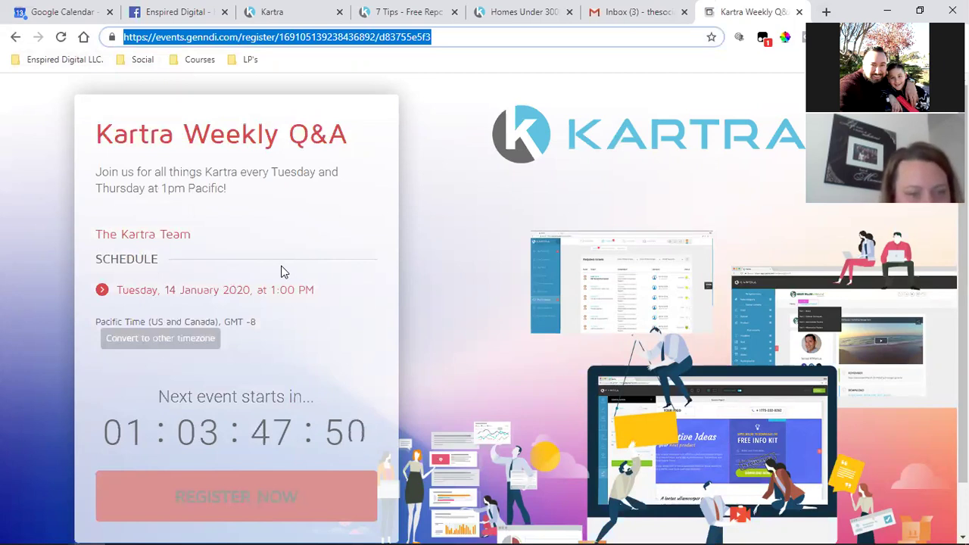
right_click(244, 40)
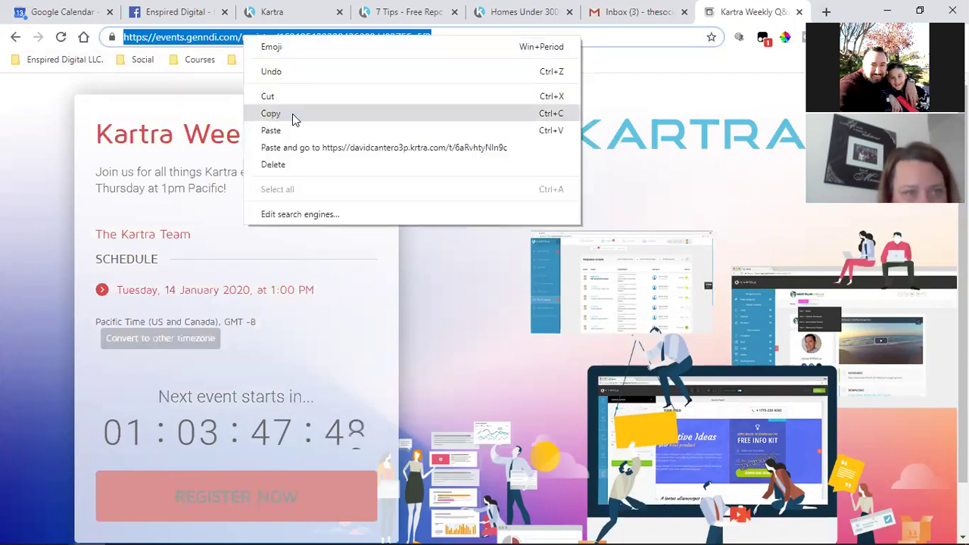
click(295, 118)
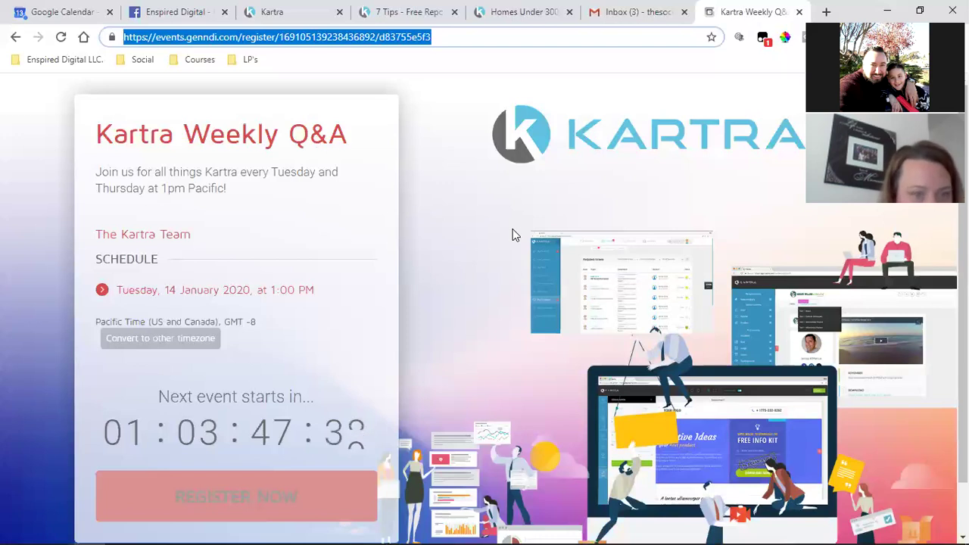
click(635, 11)
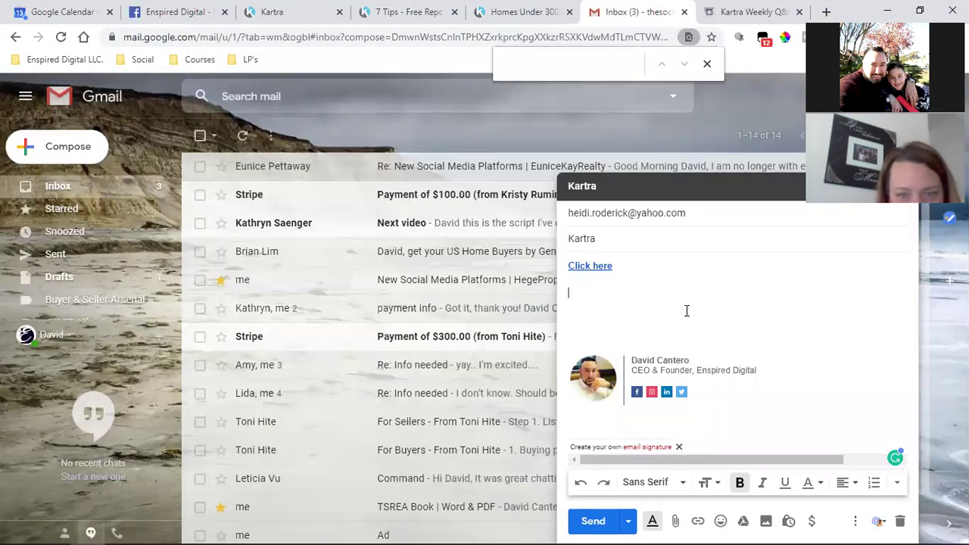
Type 'Register for weekly calls' and link it to the copied registration address
text(Reg)
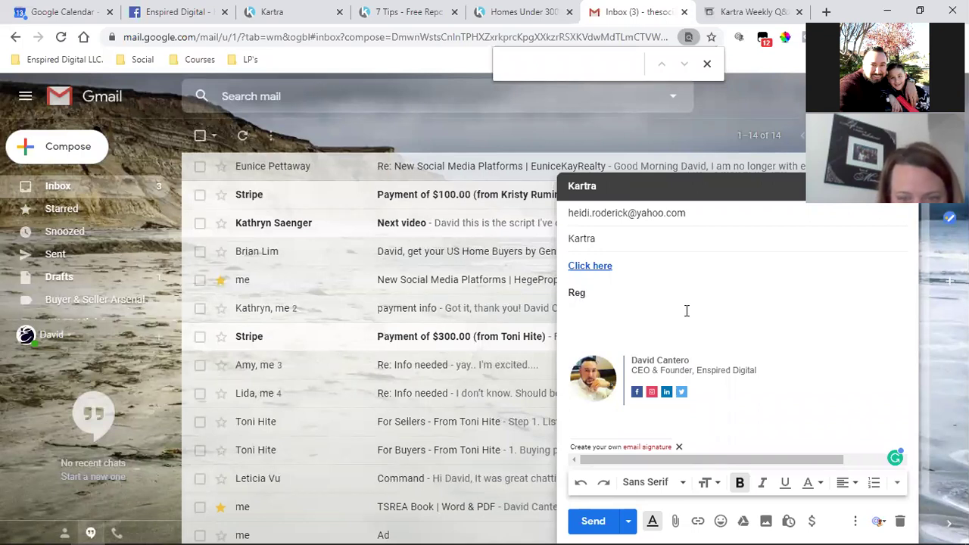
text(ister for weekly calls)
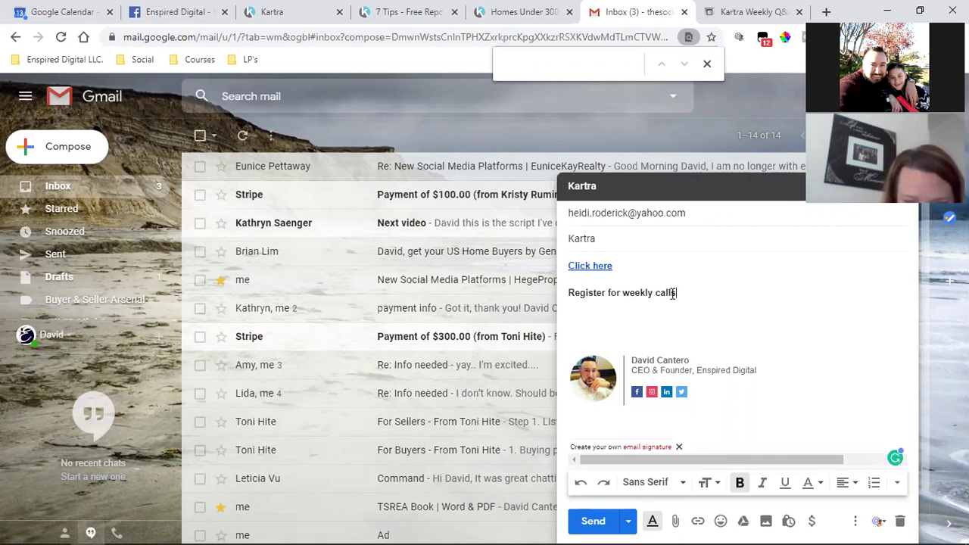
drag(676, 292, 570, 294)
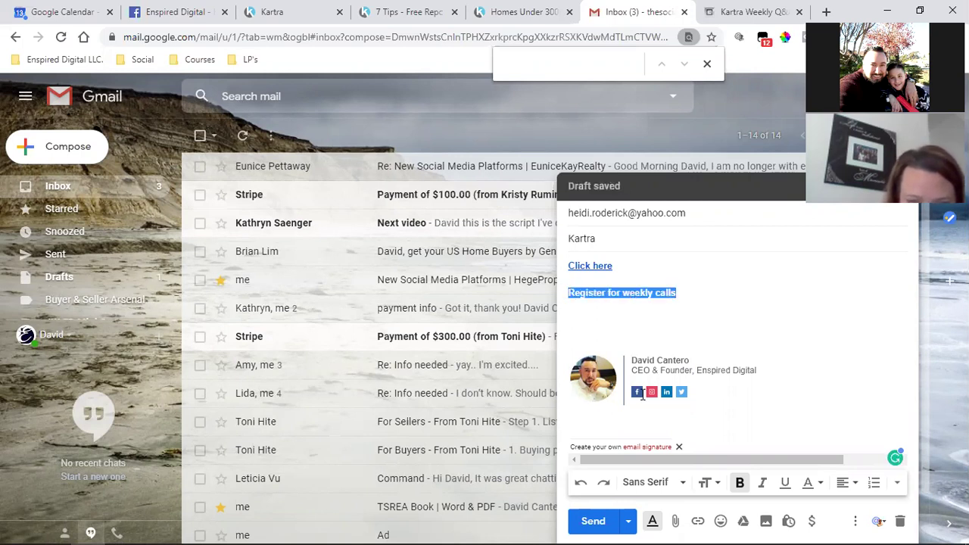
click(697, 520)
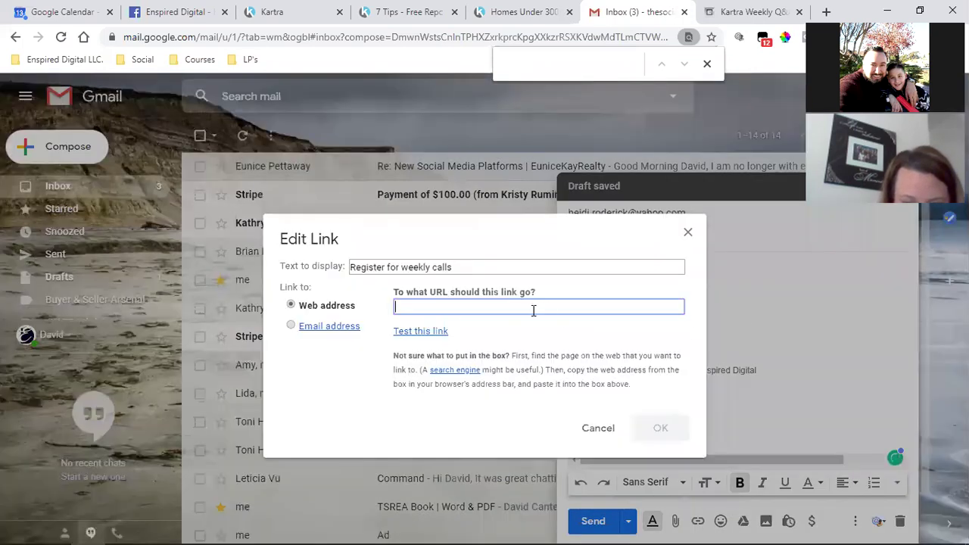
key(ctrl+v)
click(660, 428)
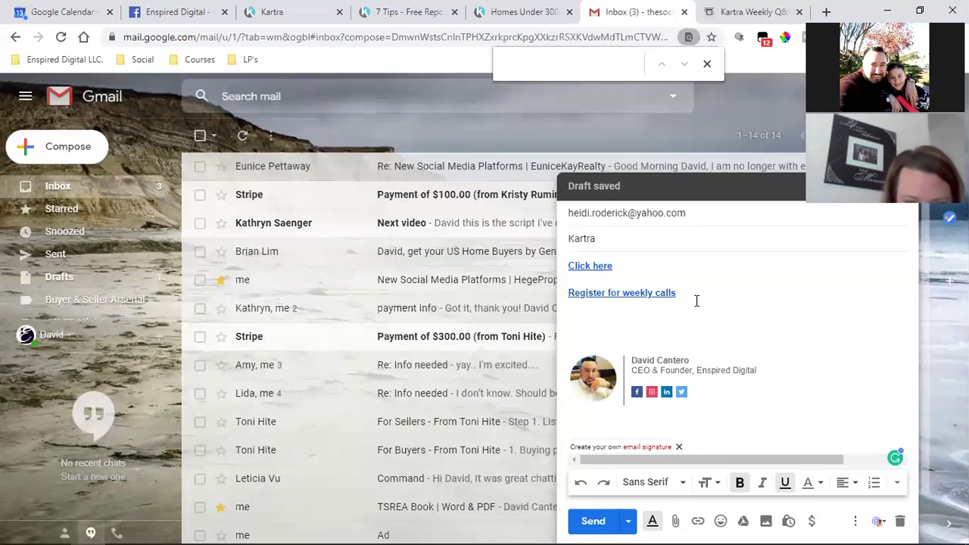
Start a new 'Join FB group' line below the registration link
key(Return)
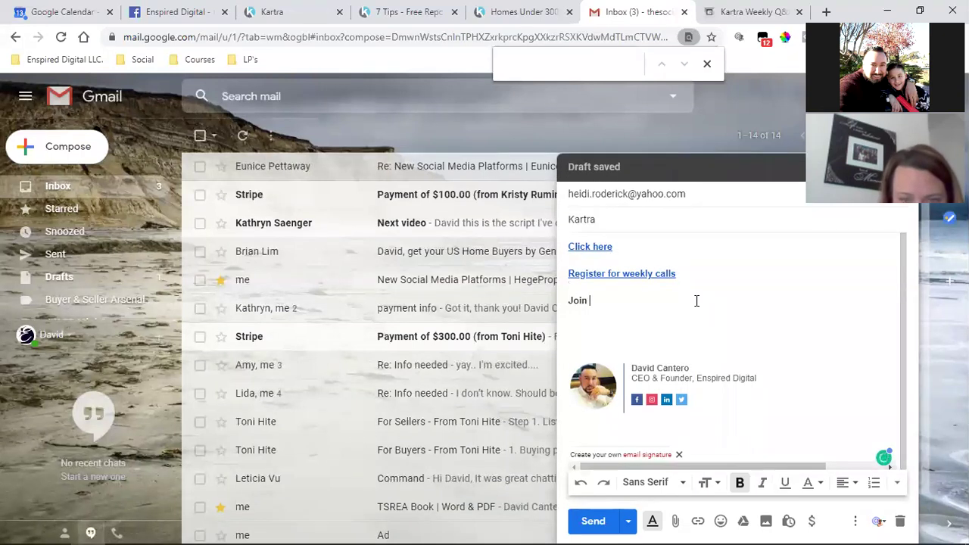
text(Join FB group)
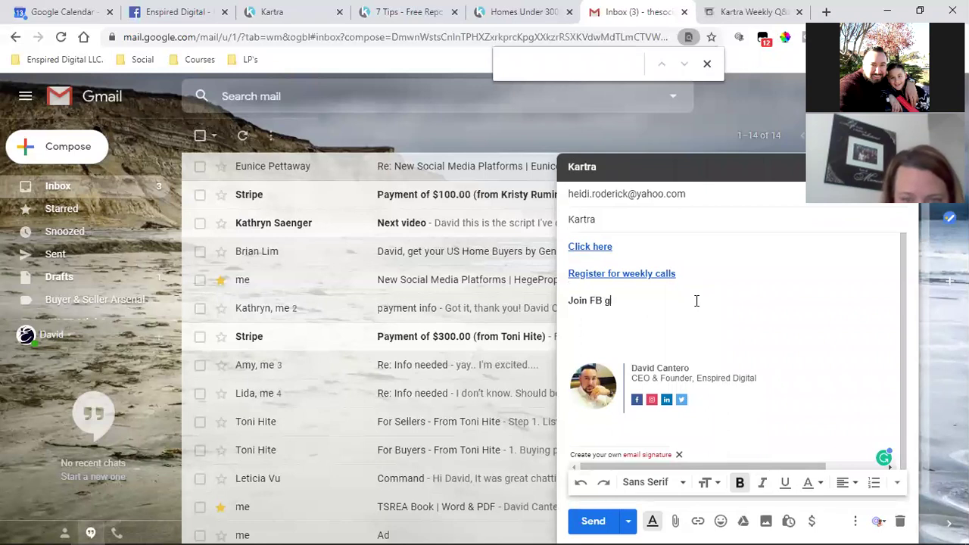
click(182, 12)
Search Facebook for kartra and open the Kartra (Official) group page
click(259, 91)
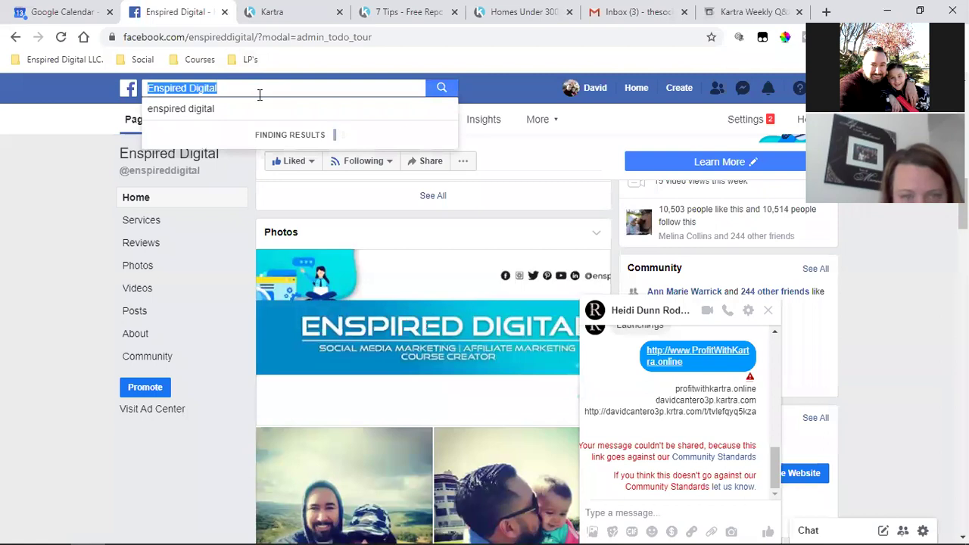
text(kartra)
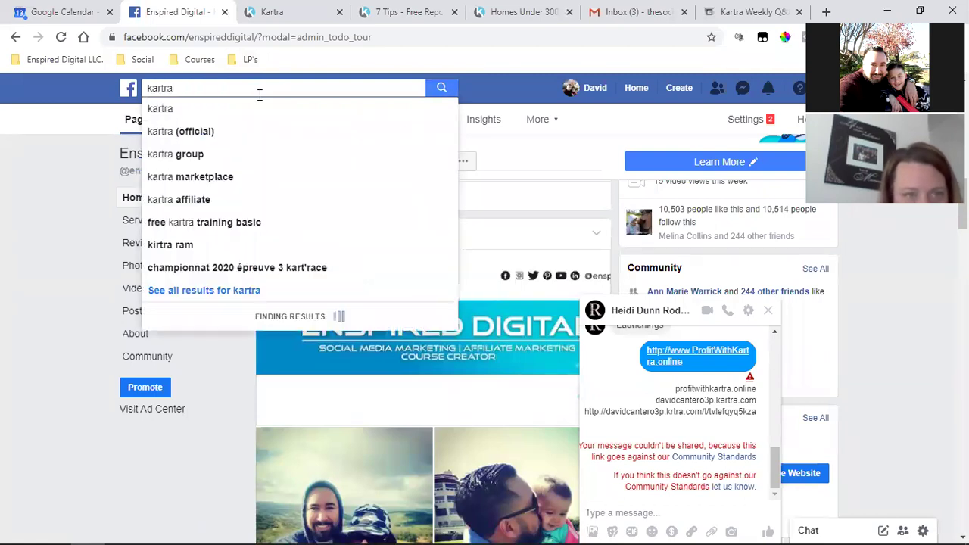
click(239, 134)
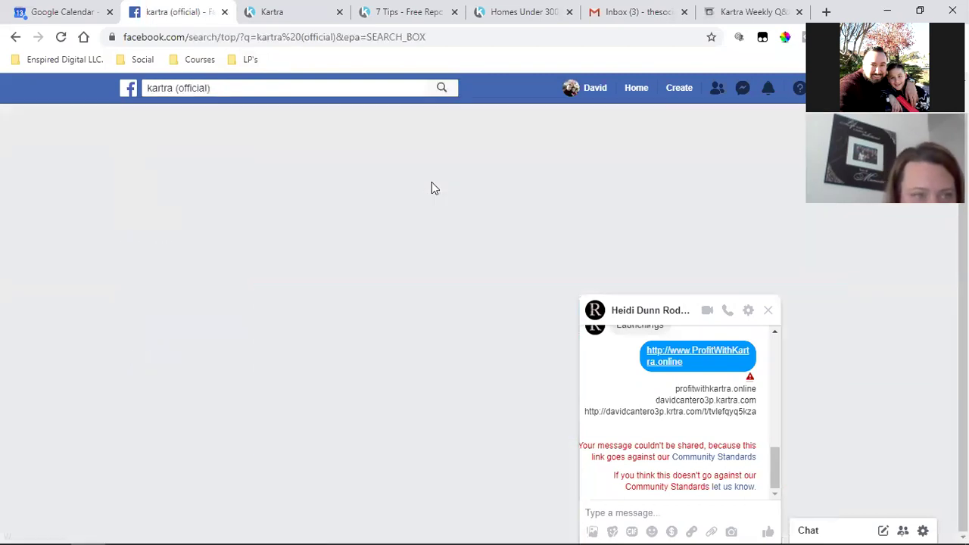
click(336, 161)
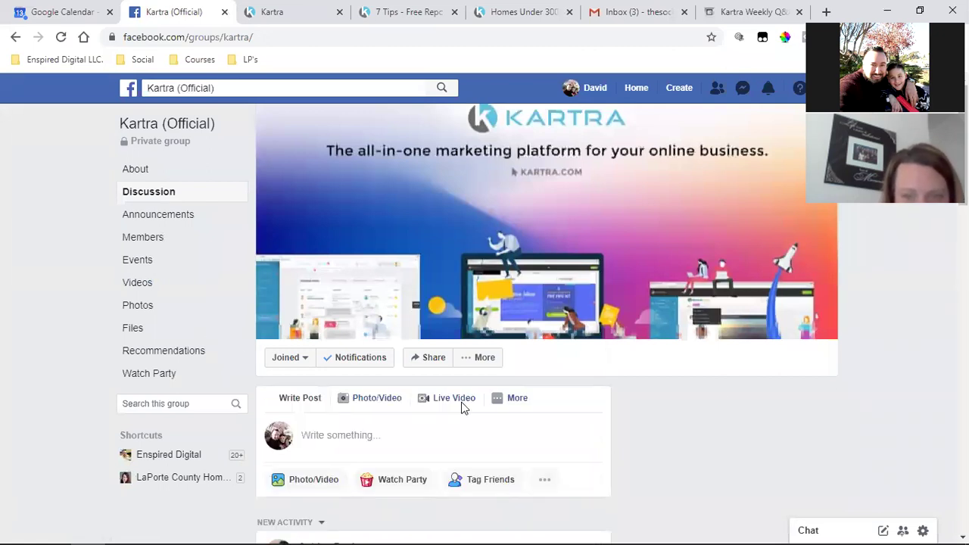
scroll(461, 406, down, 4)
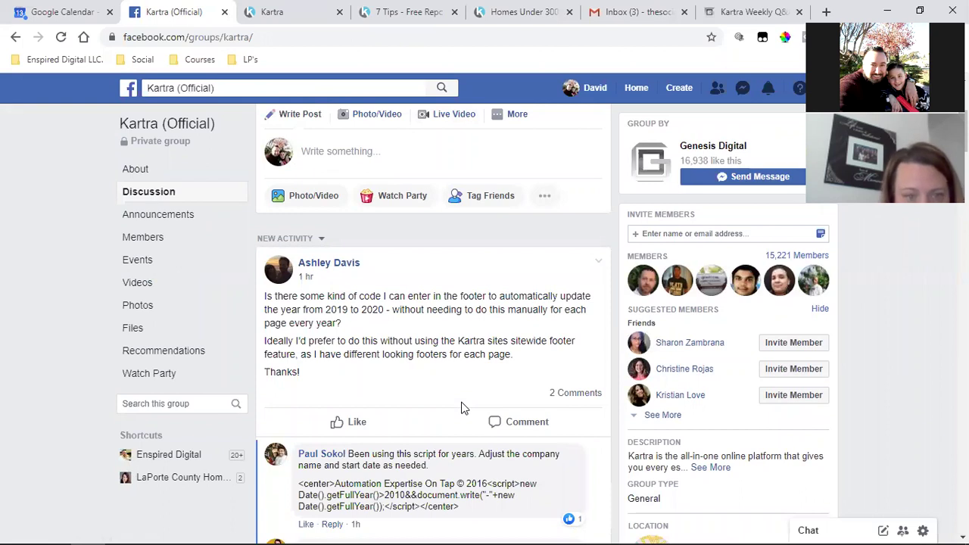
scroll(462, 406, up, 4)
scroll(613, 442, down, 4)
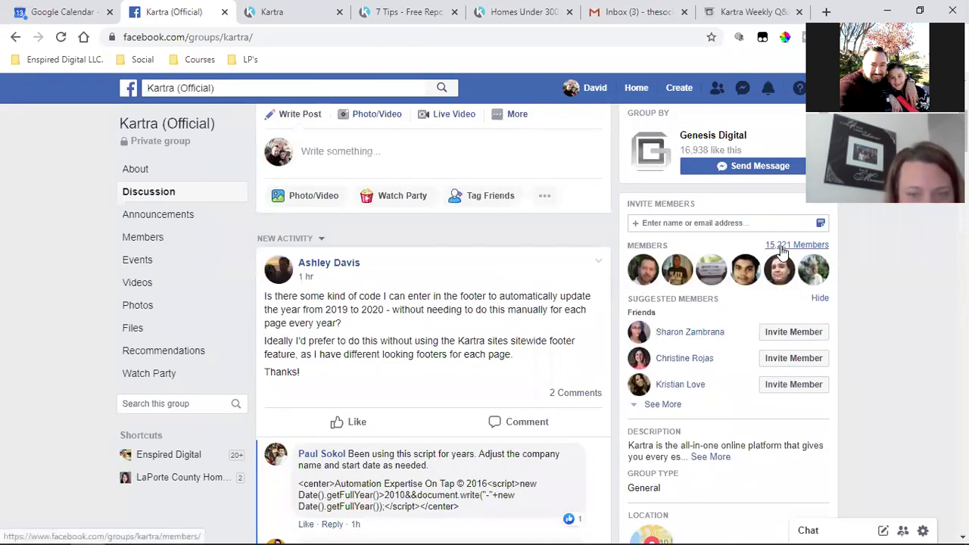
scroll(375, 314, down, 2)
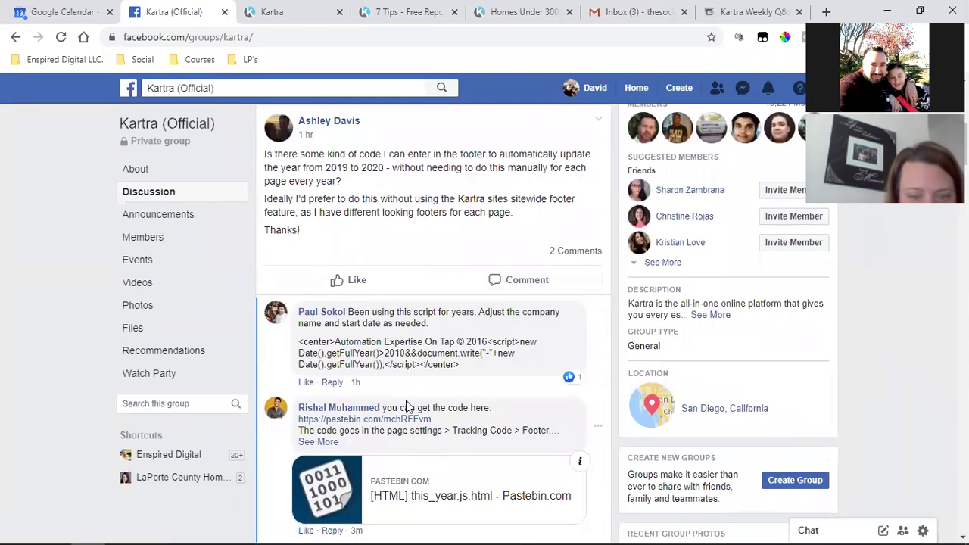
scroll(406, 407, up, 10)
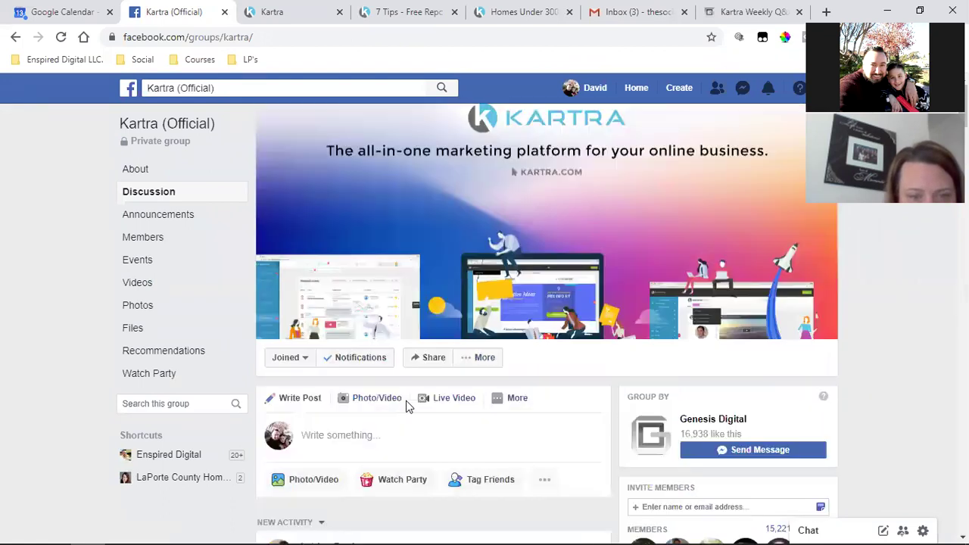
Copy the Kartra (Official) group's web address and return to the Gmail draft
click(203, 39)
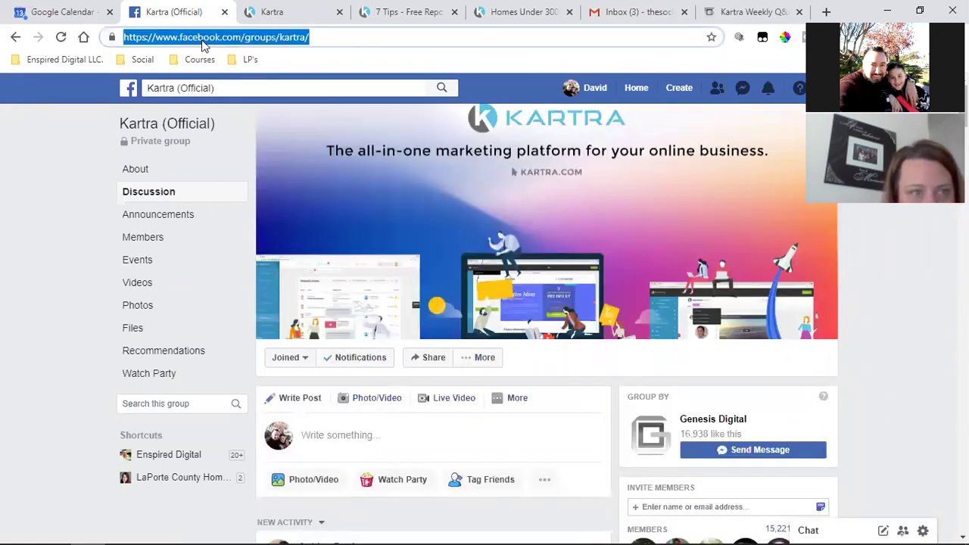
right_click(203, 39)
click(254, 119)
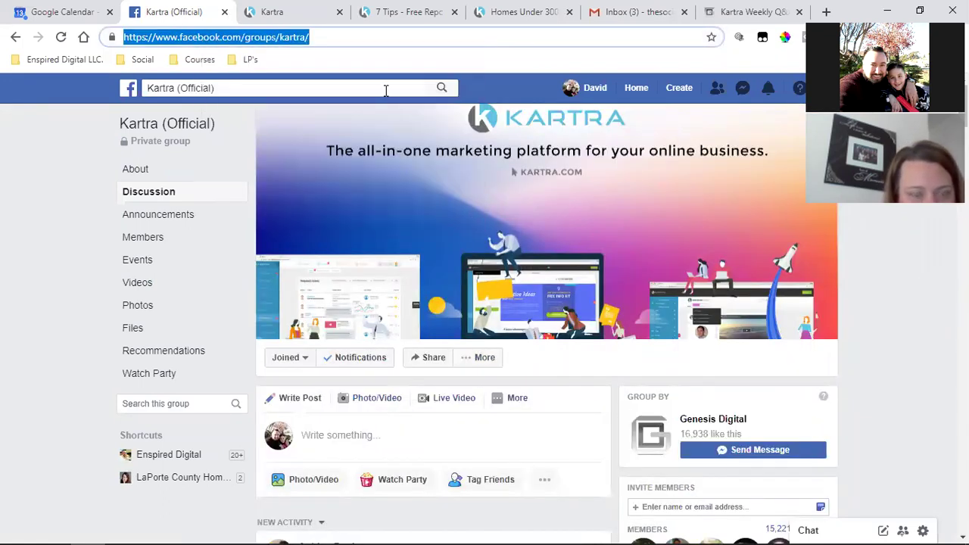
click(636, 12)
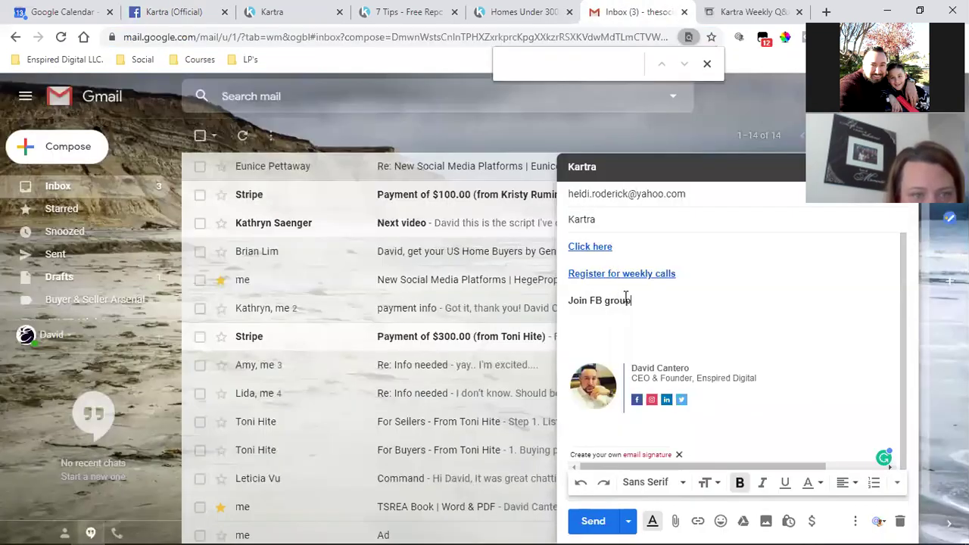
Link 'Join FB group' to the pasted Kartra Facebook group address and send the 'Kartra' email
drag(631, 299, 567, 299)
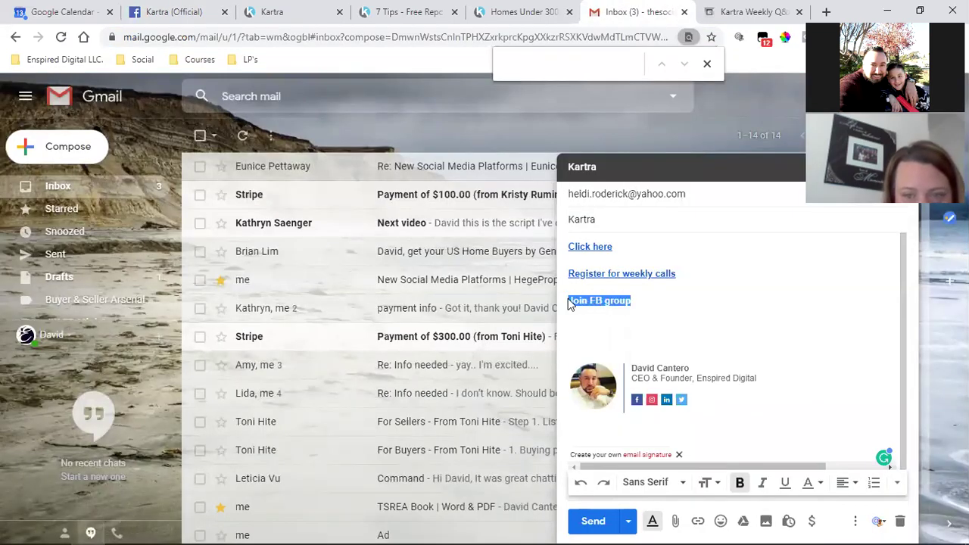
click(697, 521)
key(ctrl+v)
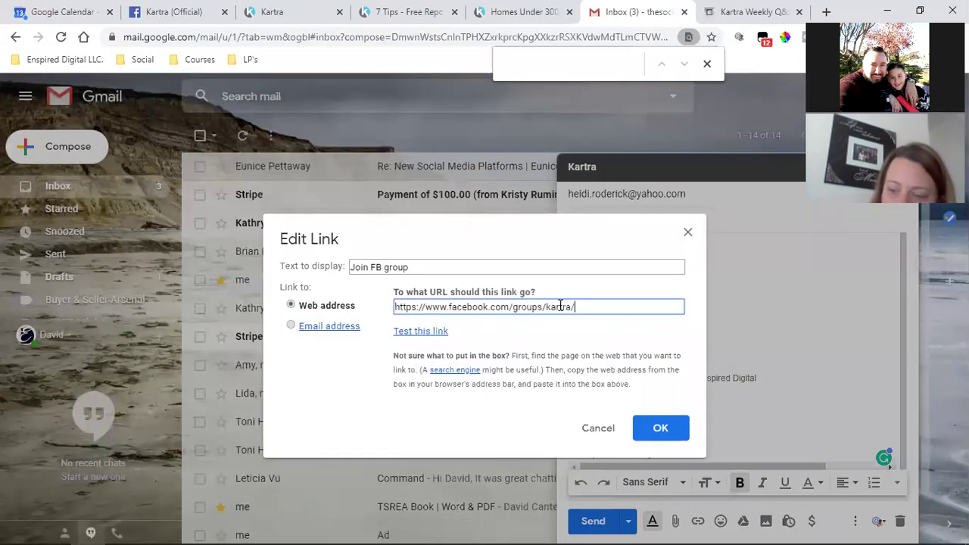
click(662, 429)
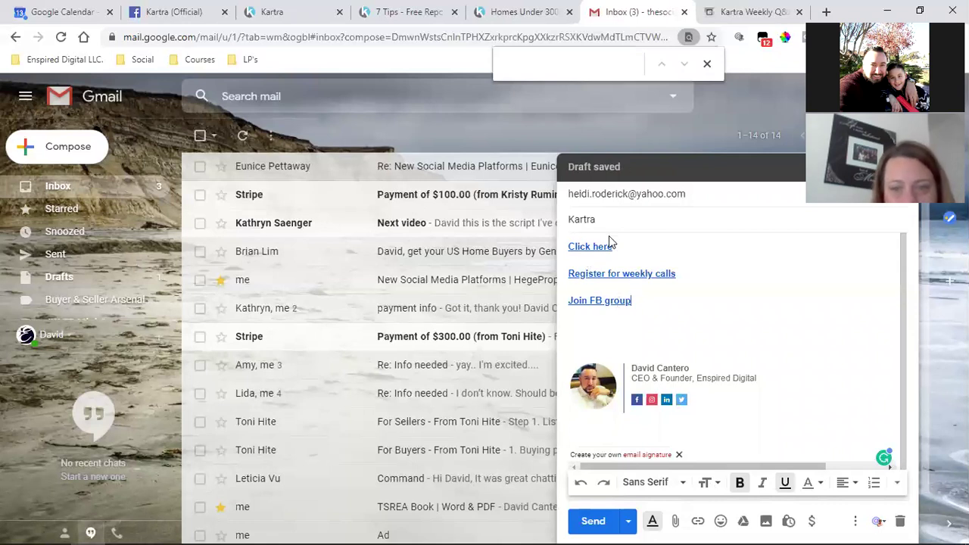
click(592, 523)
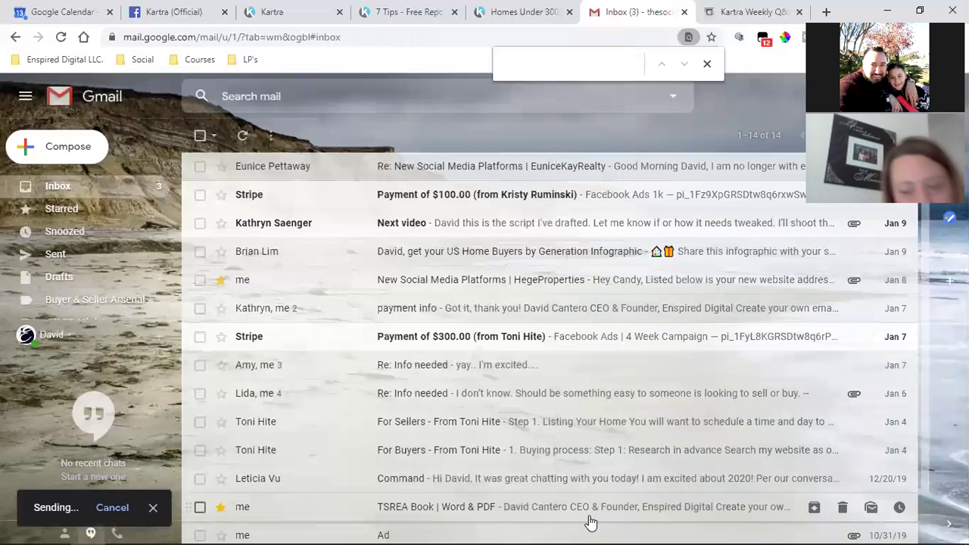
Close the Gmail and Kartra Weekly Q&A tabs
click(683, 11)
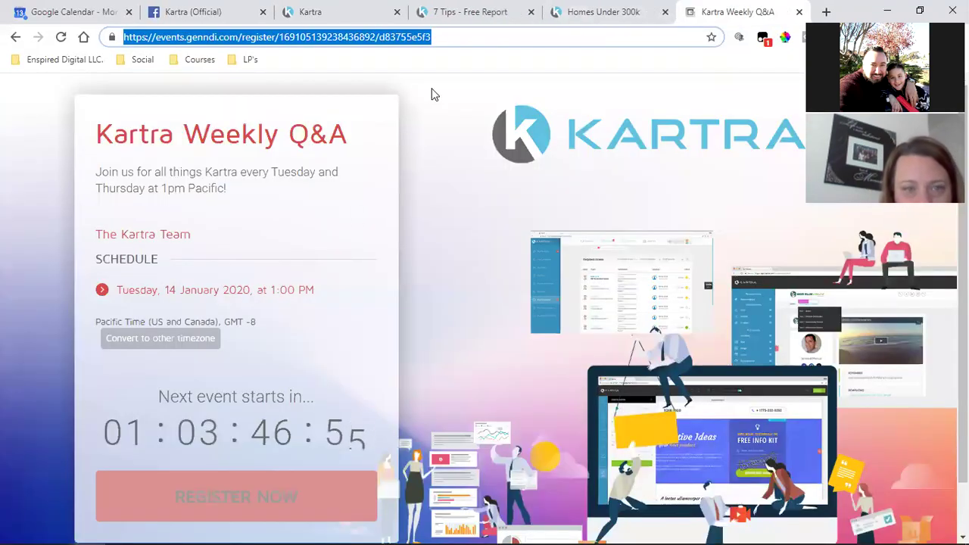
click(799, 11)
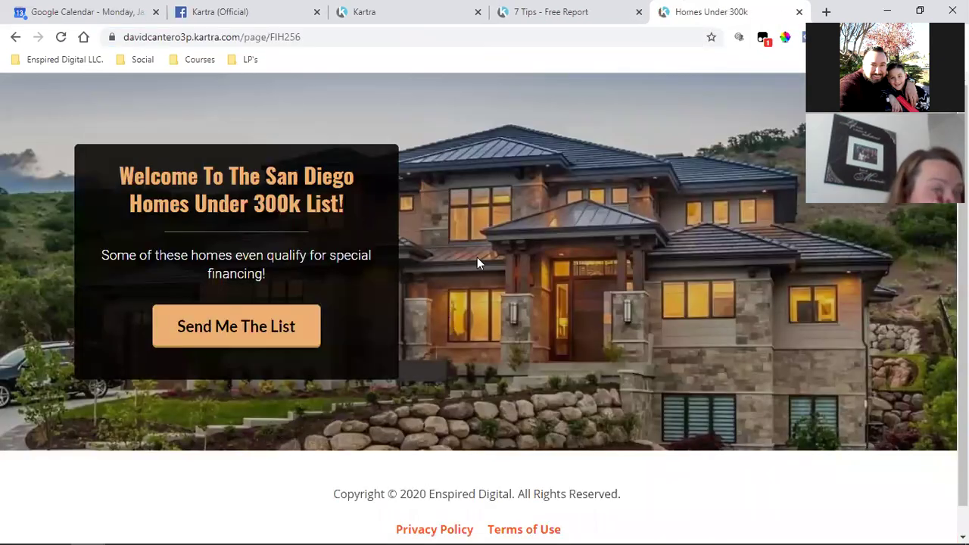
scroll(460, 321, down, 1)
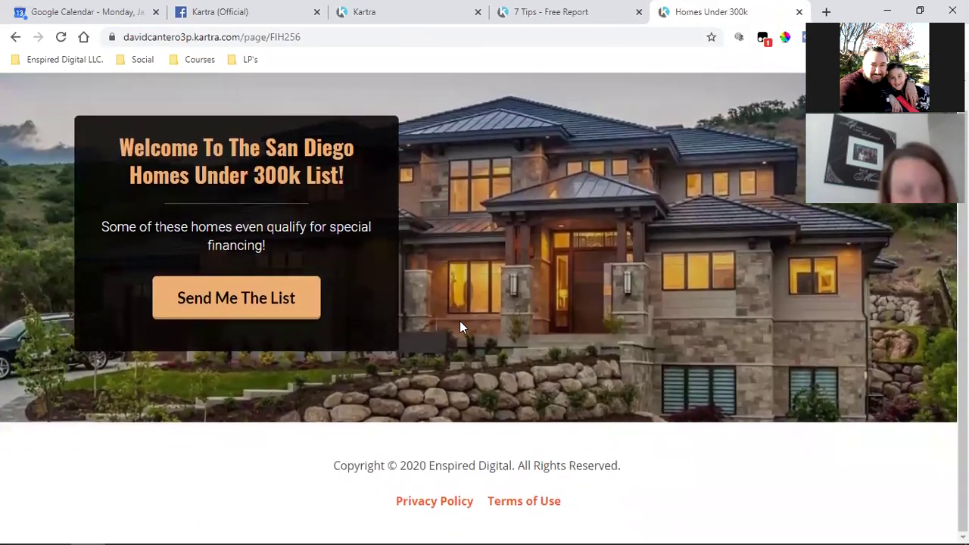
scroll(460, 326, up, 1)
Look over the 7 Tips - Free Report and Homes Under 300k pages, then return to Kartra's affiliate links
click(569, 9)
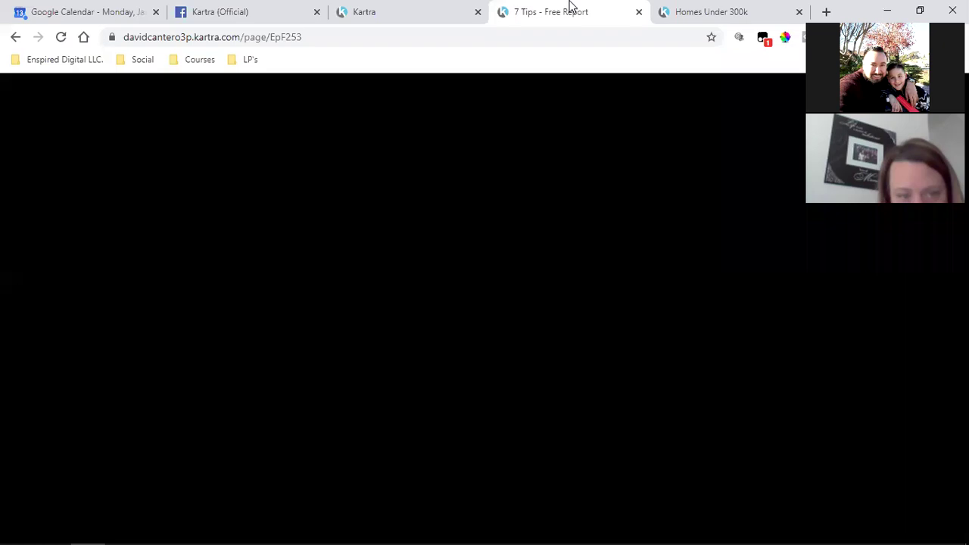
scroll(631, 341, down, 1)
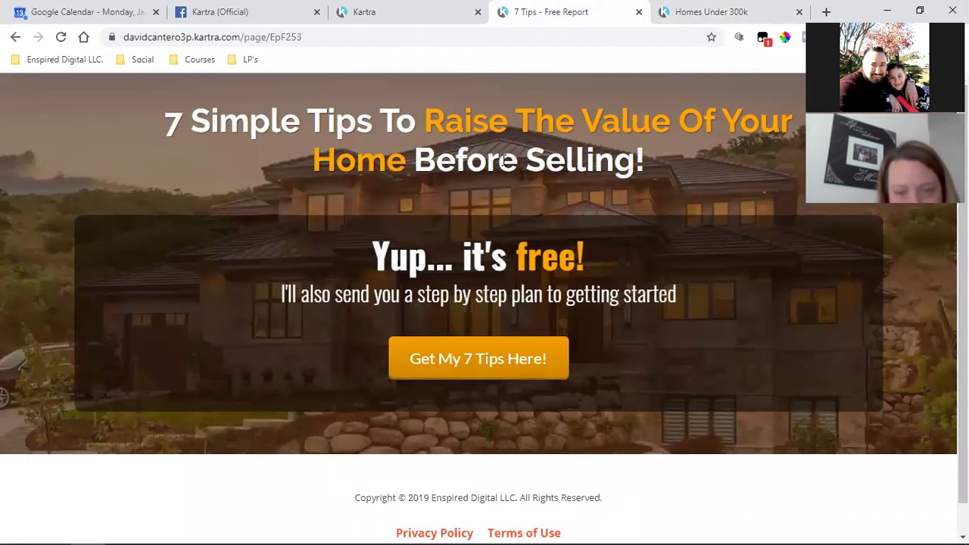
click(757, 10)
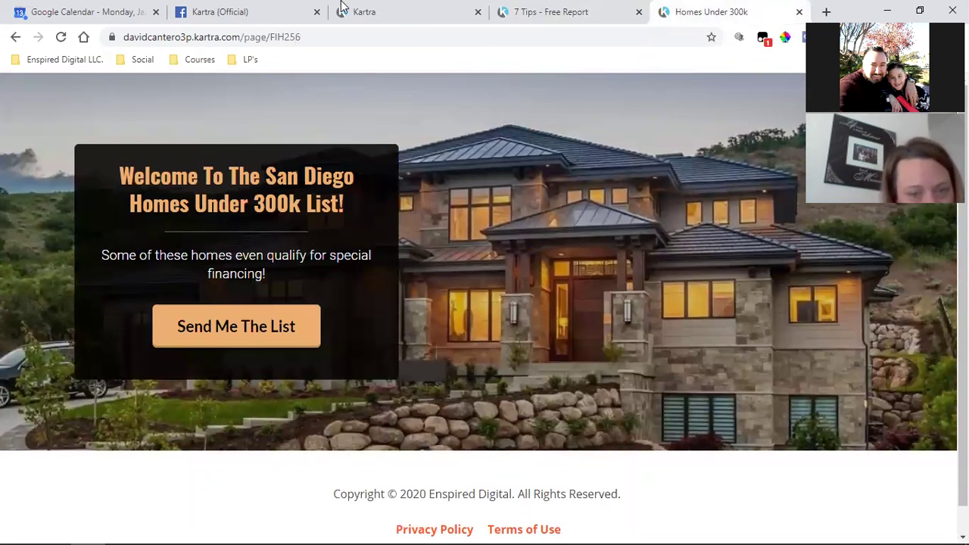
click(402, 9)
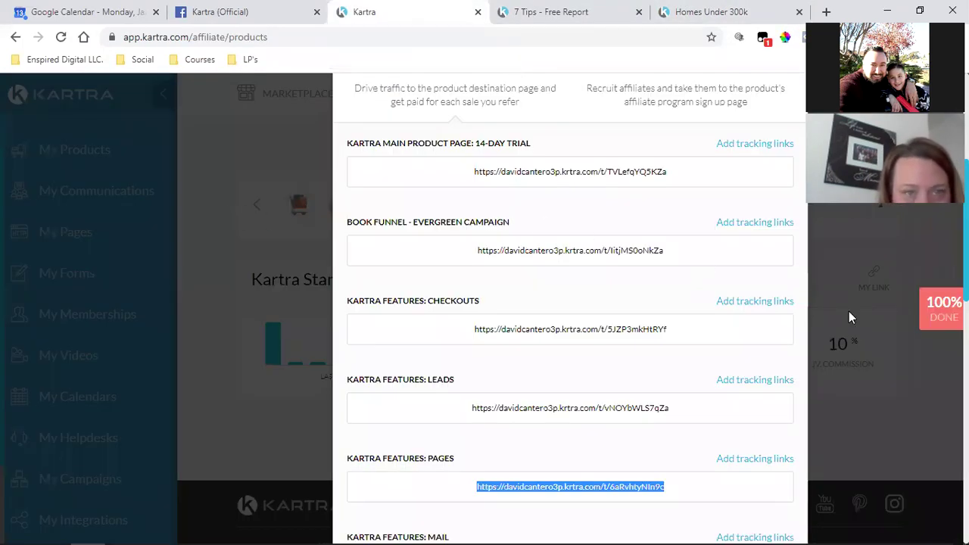
Close the Promotional links panel and show the Lists page under My Communications
scroll(849, 311, up, 5)
click(799, 89)
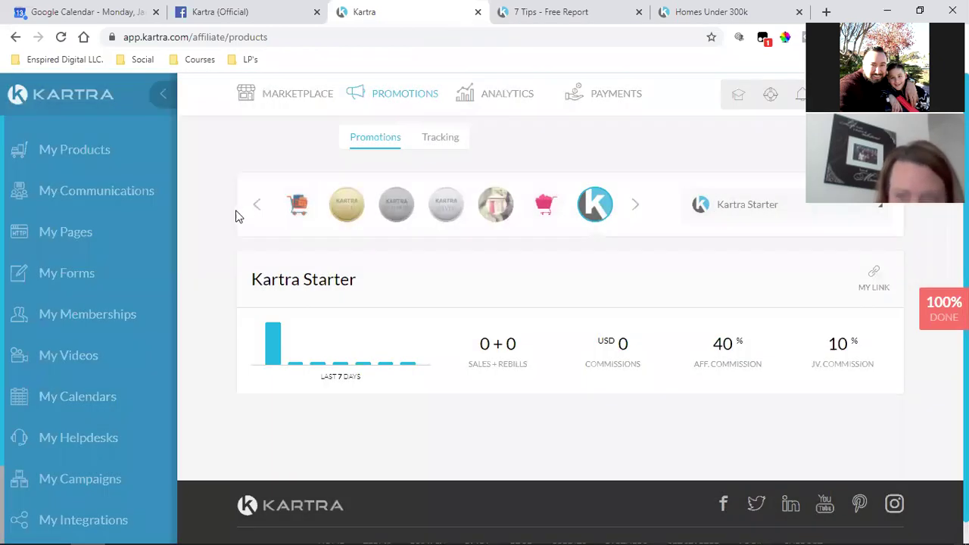
click(118, 201)
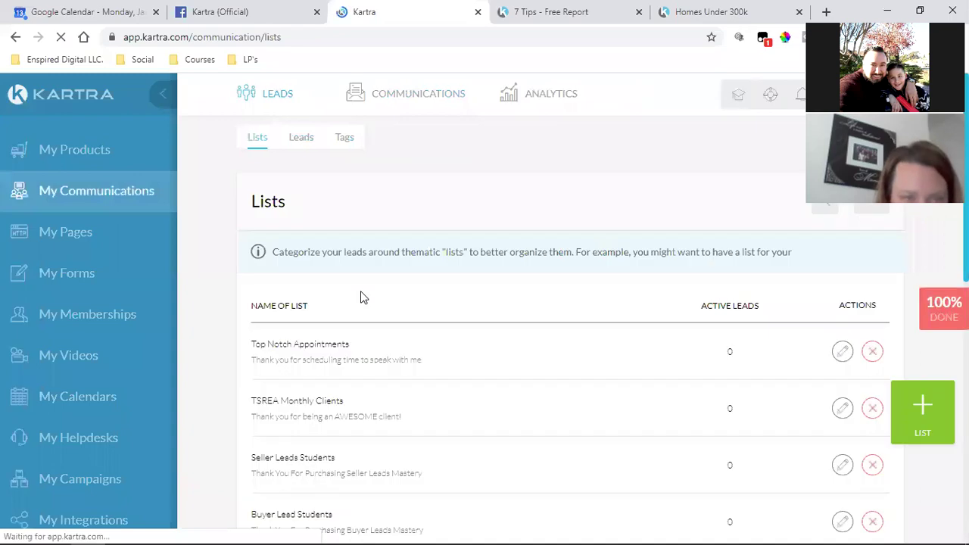
Glance at the 7 Tips and Homes Under 300k pages, then return to the Kartra lead lists
click(549, 9)
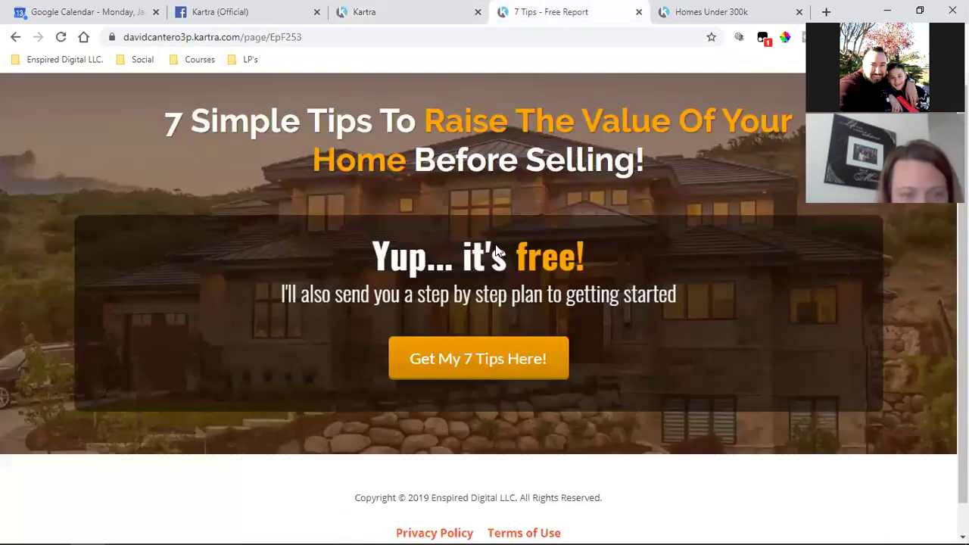
click(720, 9)
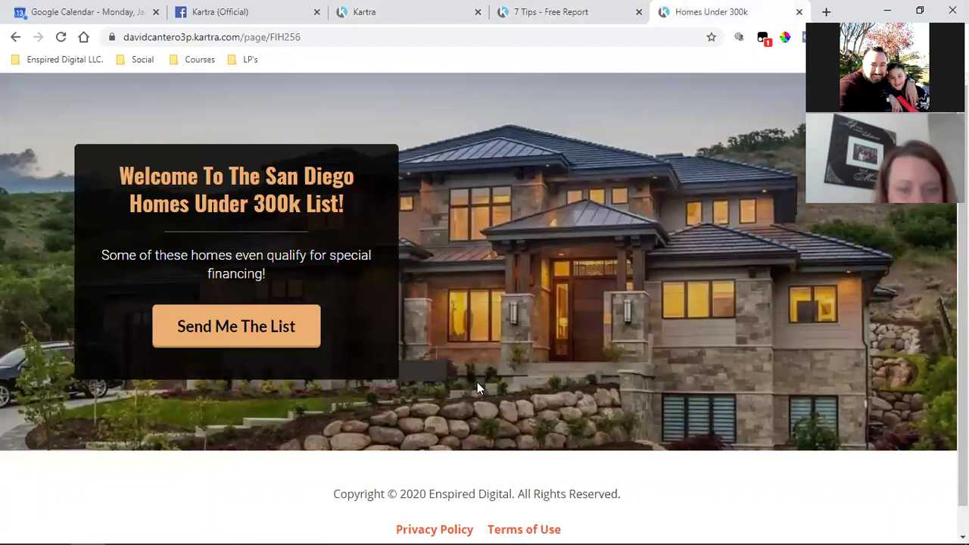
click(386, 9)
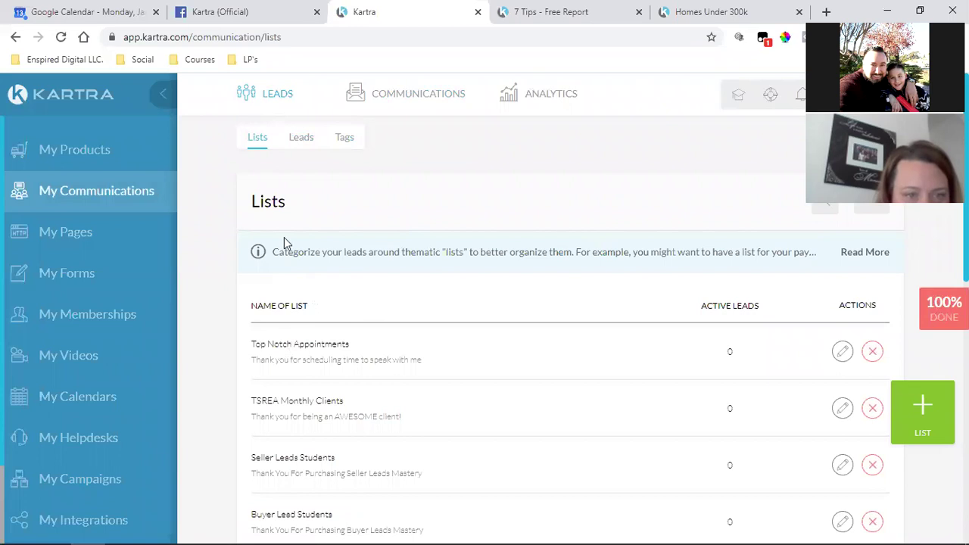
Show the Communications Sequences list, then open the 7 Tips page's 'Get My 7 Tips Here!' opt-in form
mouse_move(401, 104)
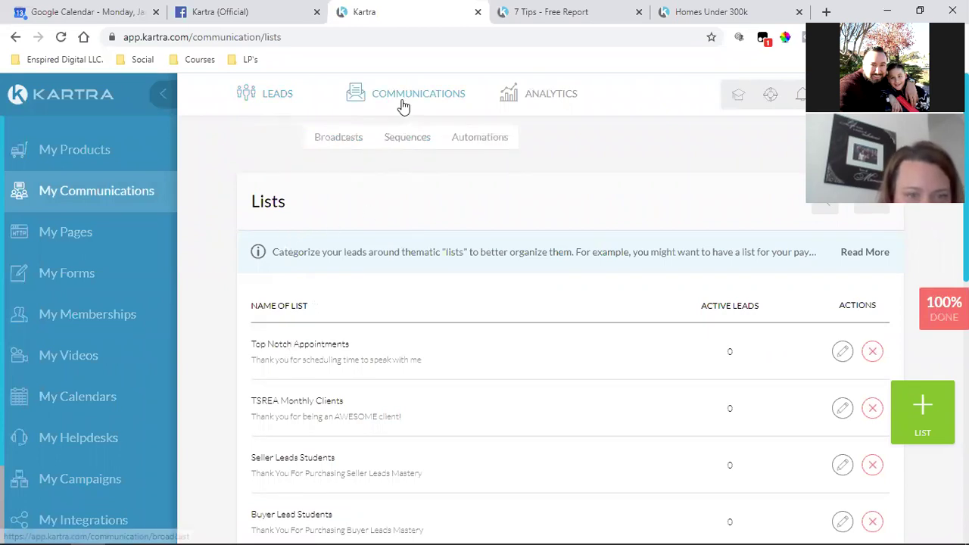
click(407, 140)
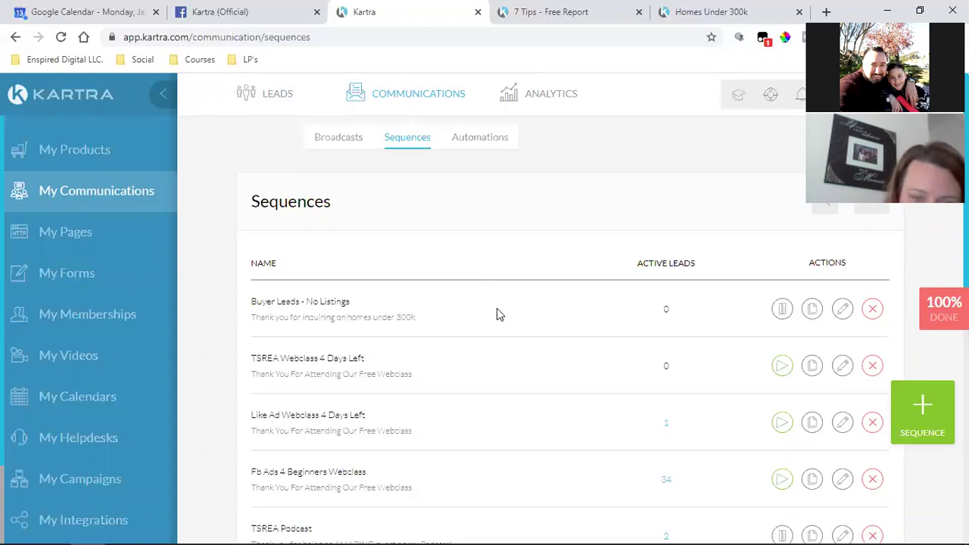
click(507, 9)
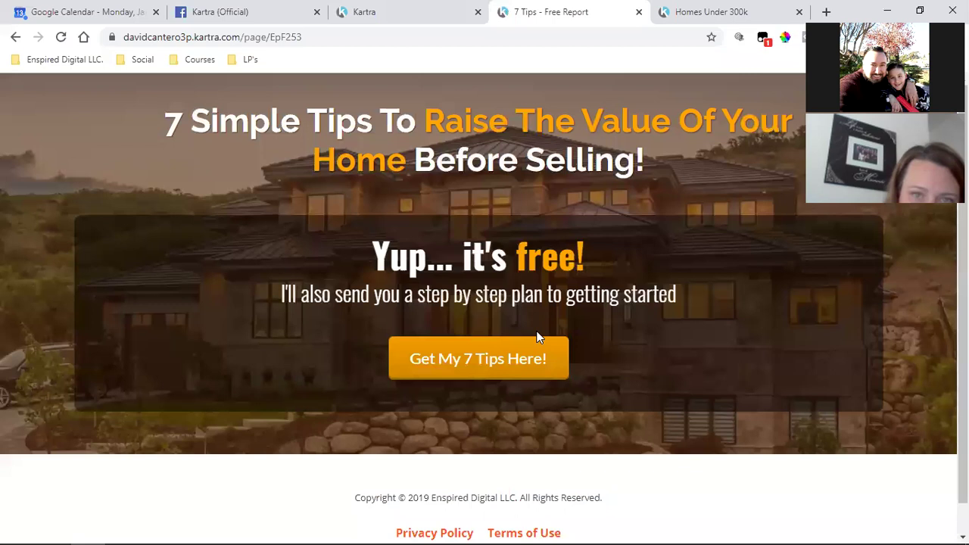
click(501, 366)
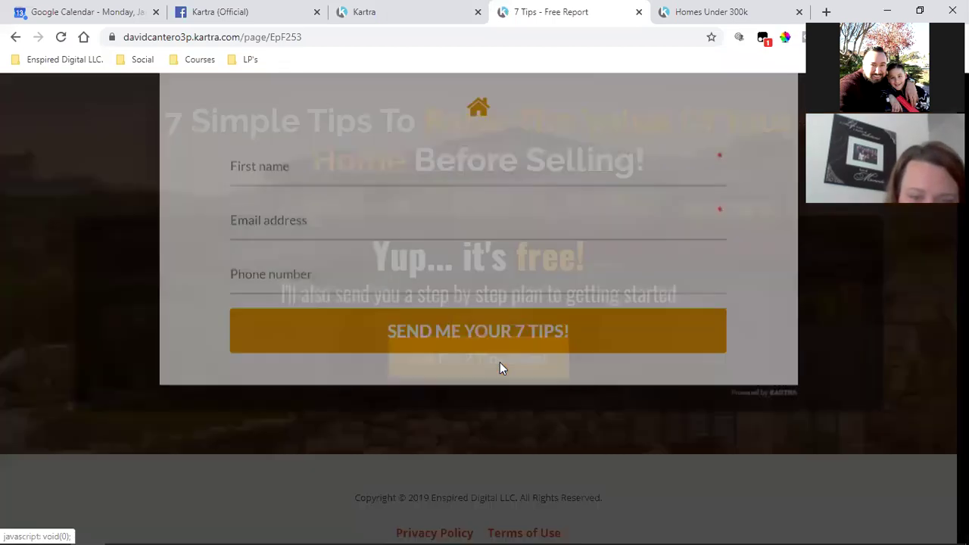